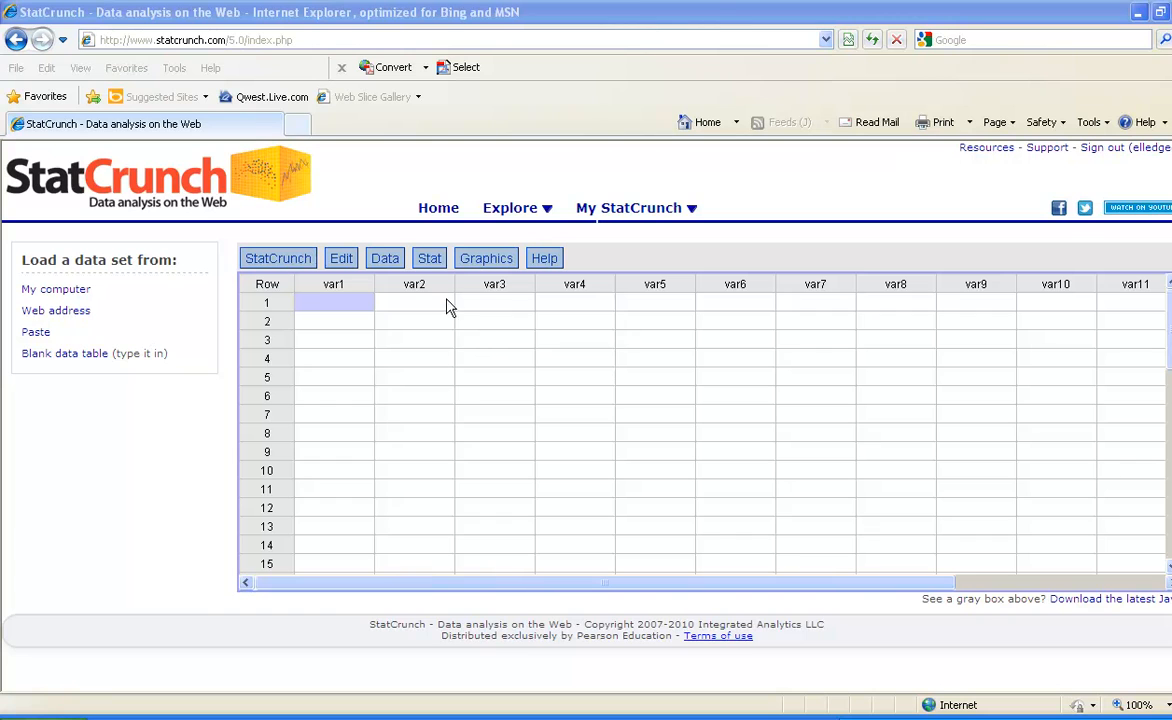
# - Set up a Discrete Uniform data simulation with 50 rows and 1 column
pyautogui.click(388, 263)
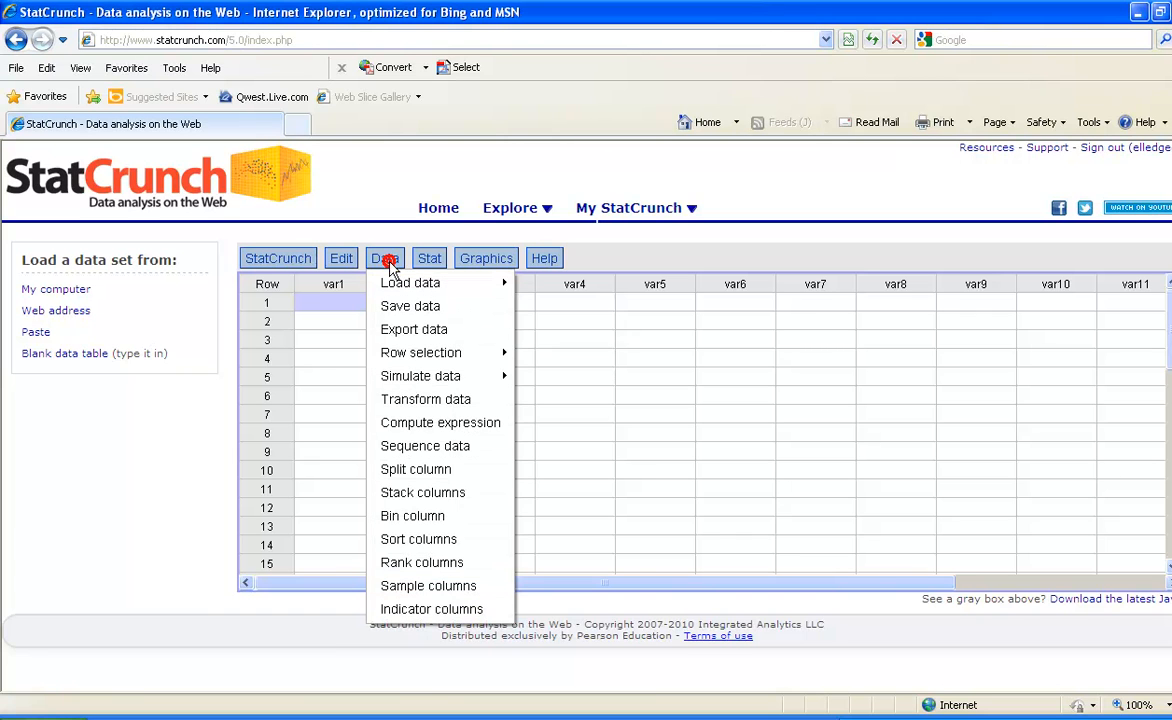
pyautogui.moveTo(432, 379)
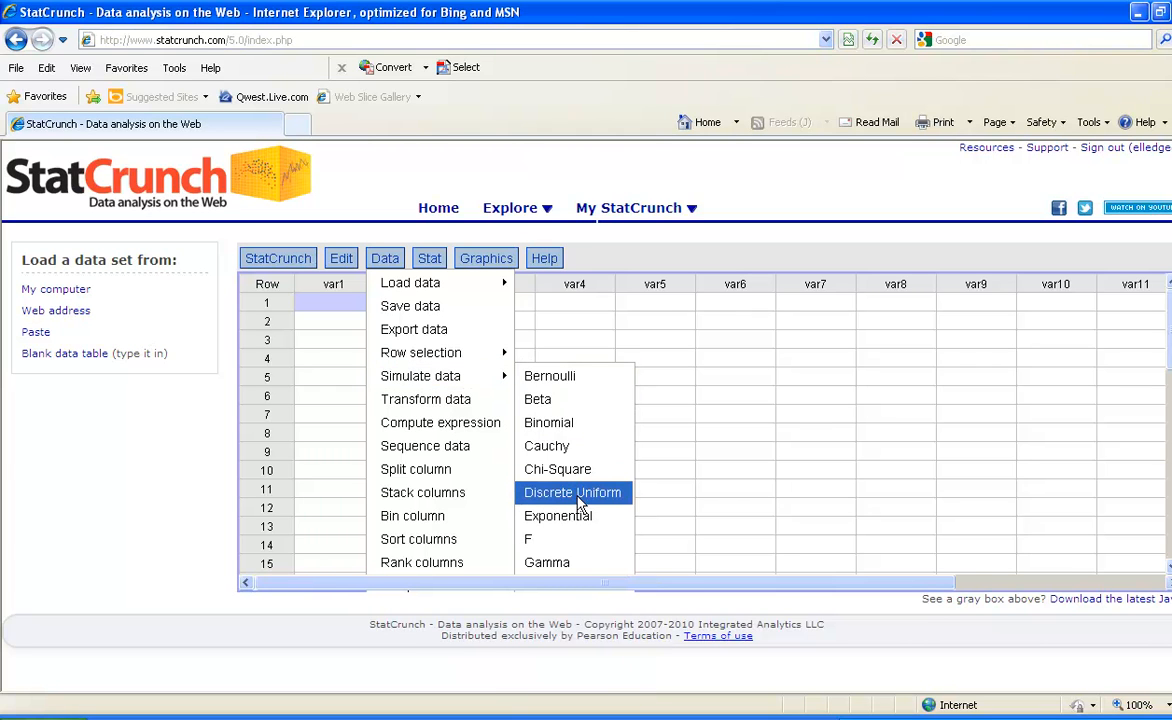
pyautogui.click(578, 500)
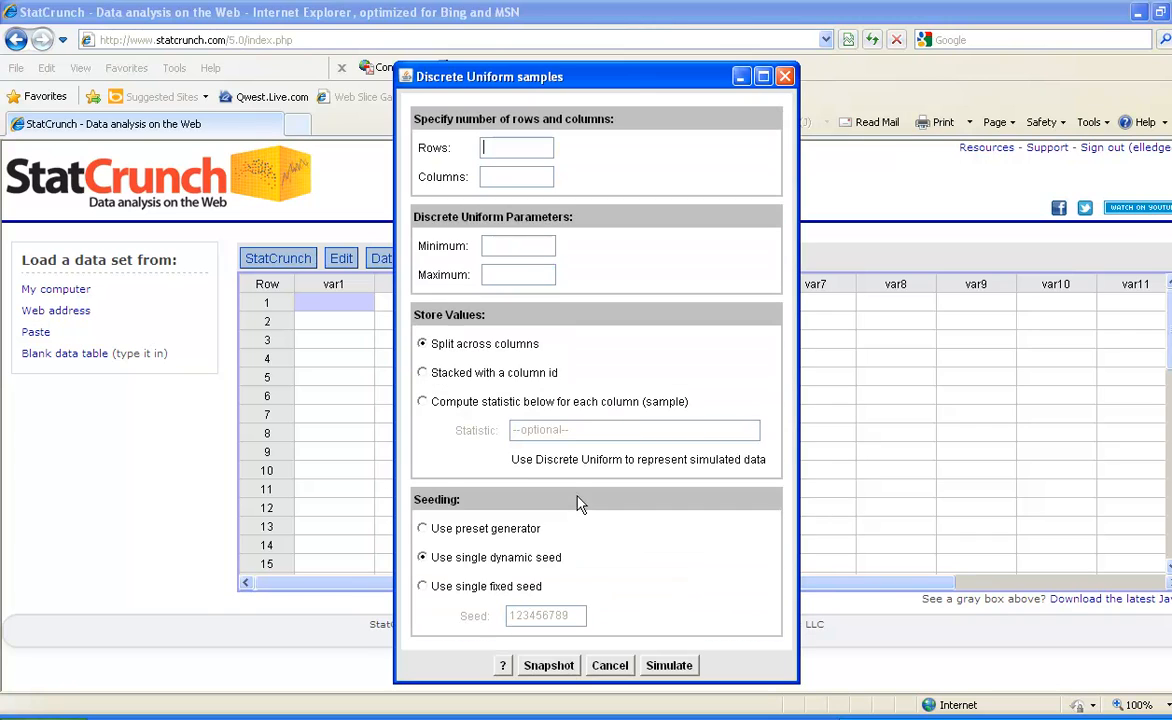
pyautogui.click(489, 146)
pyautogui.write('50')
pyautogui.click(497, 177)
pyautogui.write('1')
# - Set the Discrete Uniform minimum to 0 and maximum to 1, run the simulation, and dismiss its message
pyautogui.click(499, 243)
pyautogui.write('0')
pyautogui.click(519, 272)
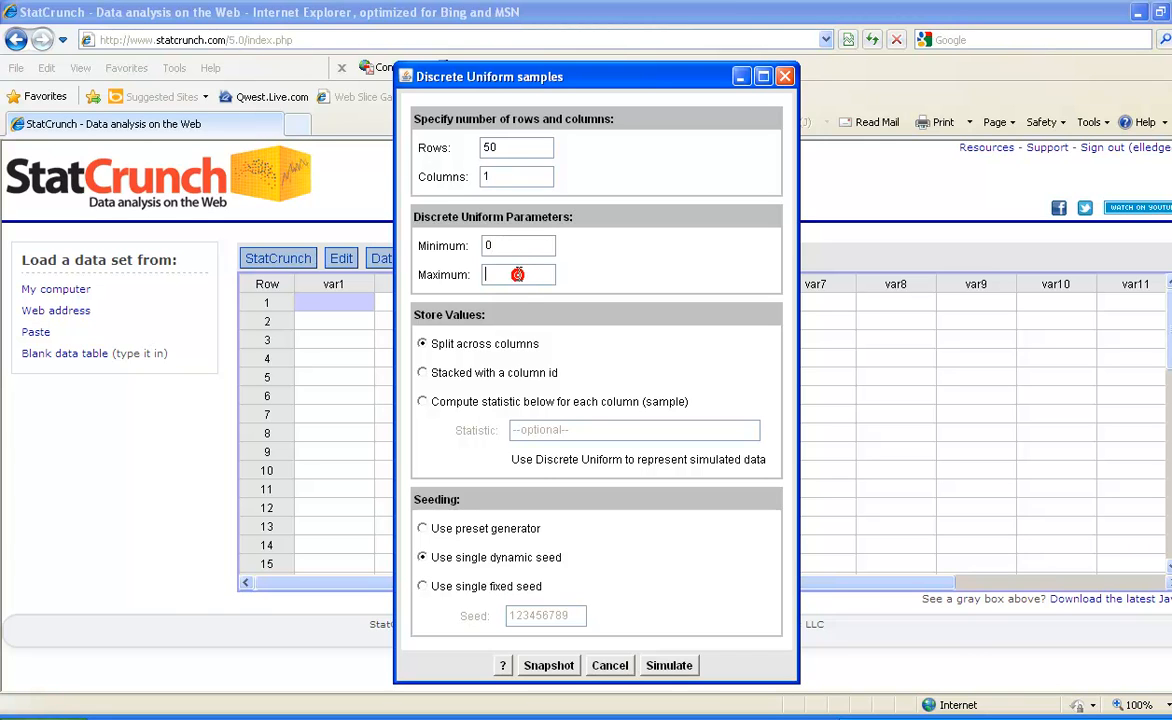
pyautogui.write('1')
pyautogui.click(667, 666)
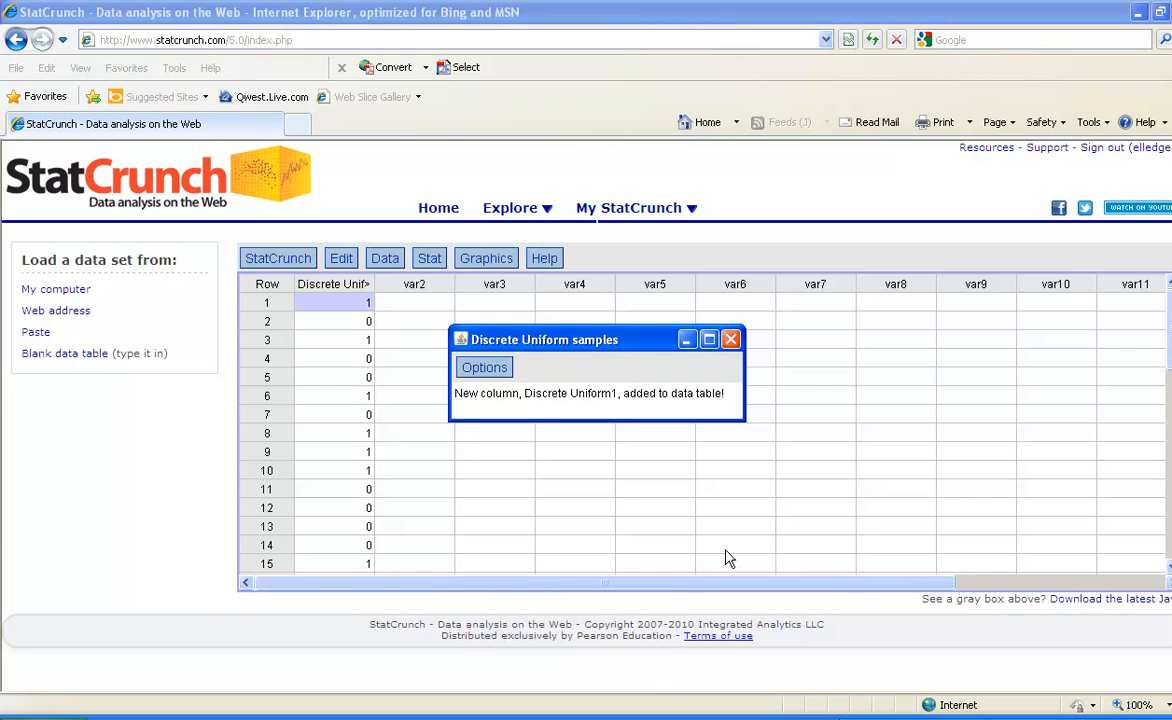
pyautogui.click(731, 341)
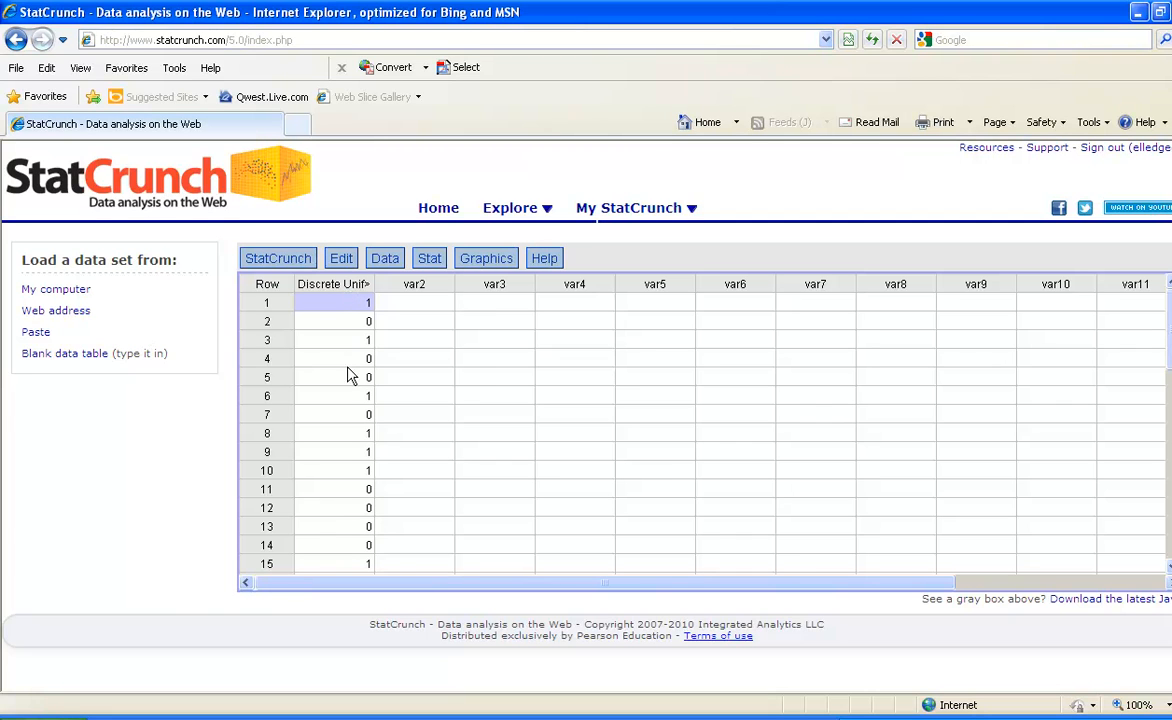
# - Review the simulated 0/1 values, then calculate a frequency table for the Discrete Uniform1 column and close the results
pyautogui.scroll(-1, 347, 460)
pyautogui.scroll(-1, 347, 460)
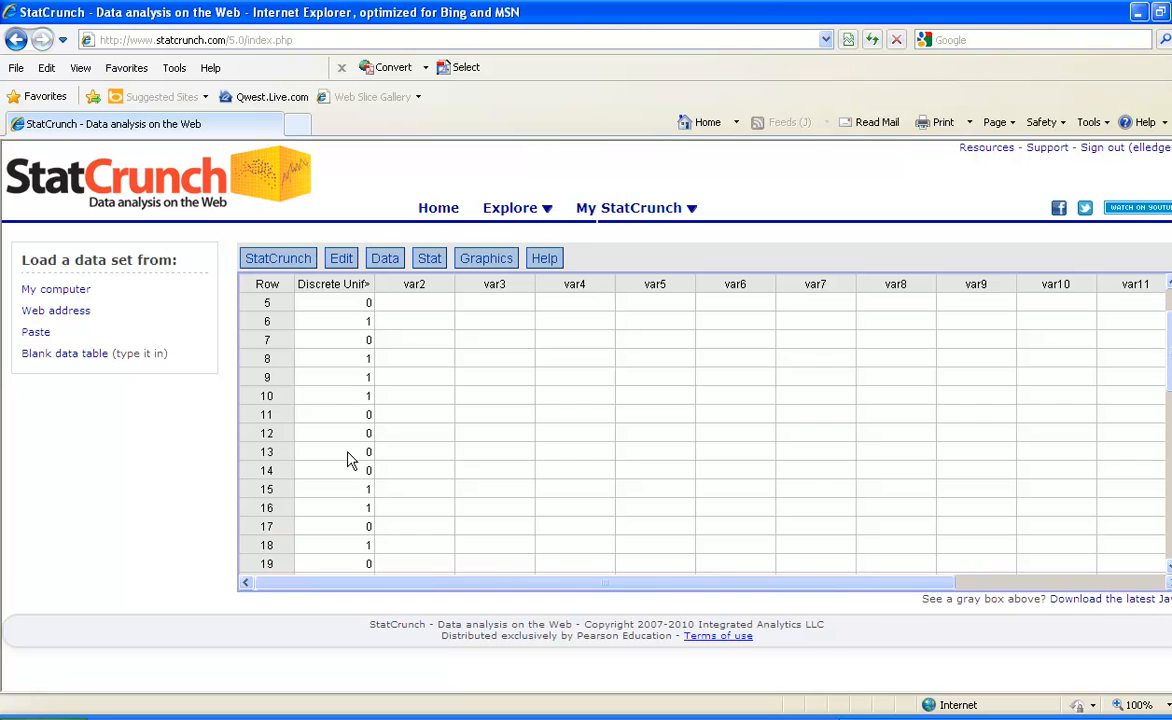
pyautogui.scroll(-1, 347, 460)
pyautogui.scroll(3, 348, 462)
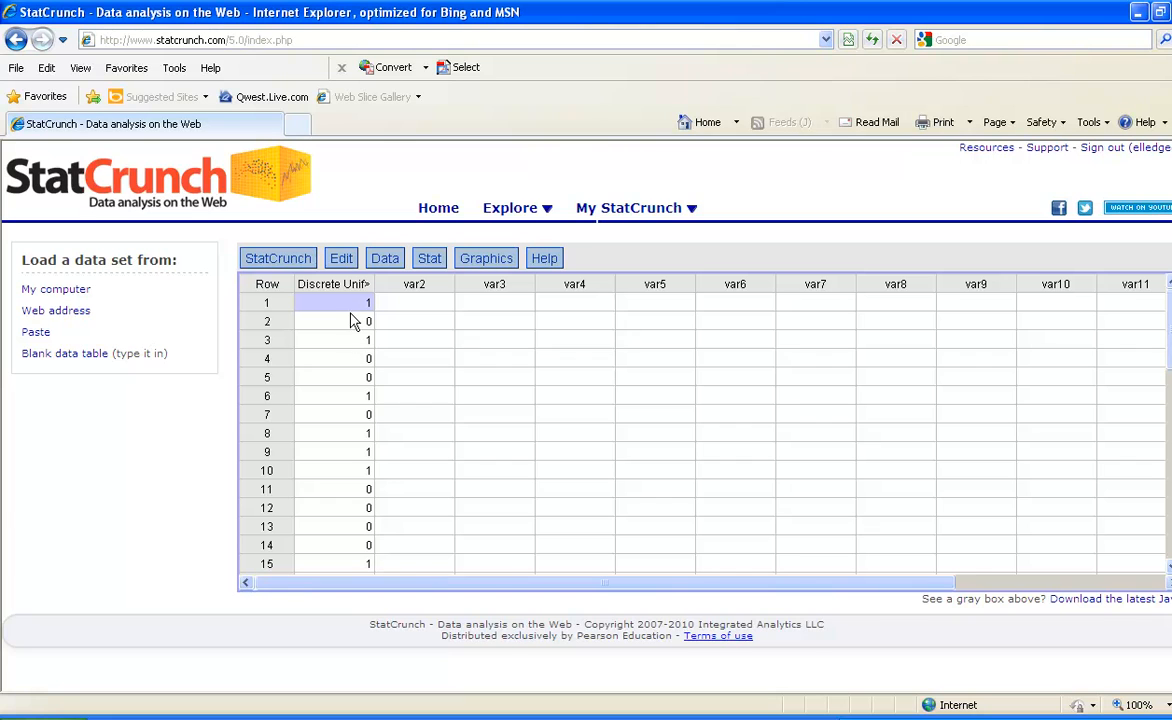
pyautogui.click(428, 260)
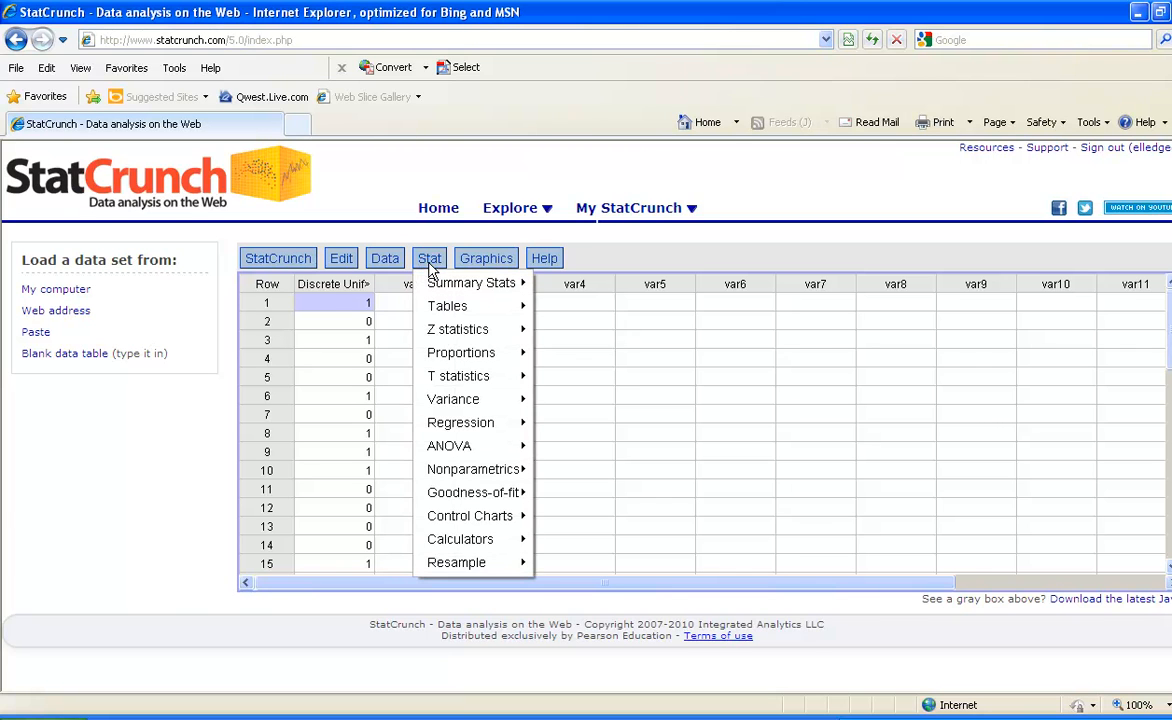
pyautogui.moveTo(438, 309)
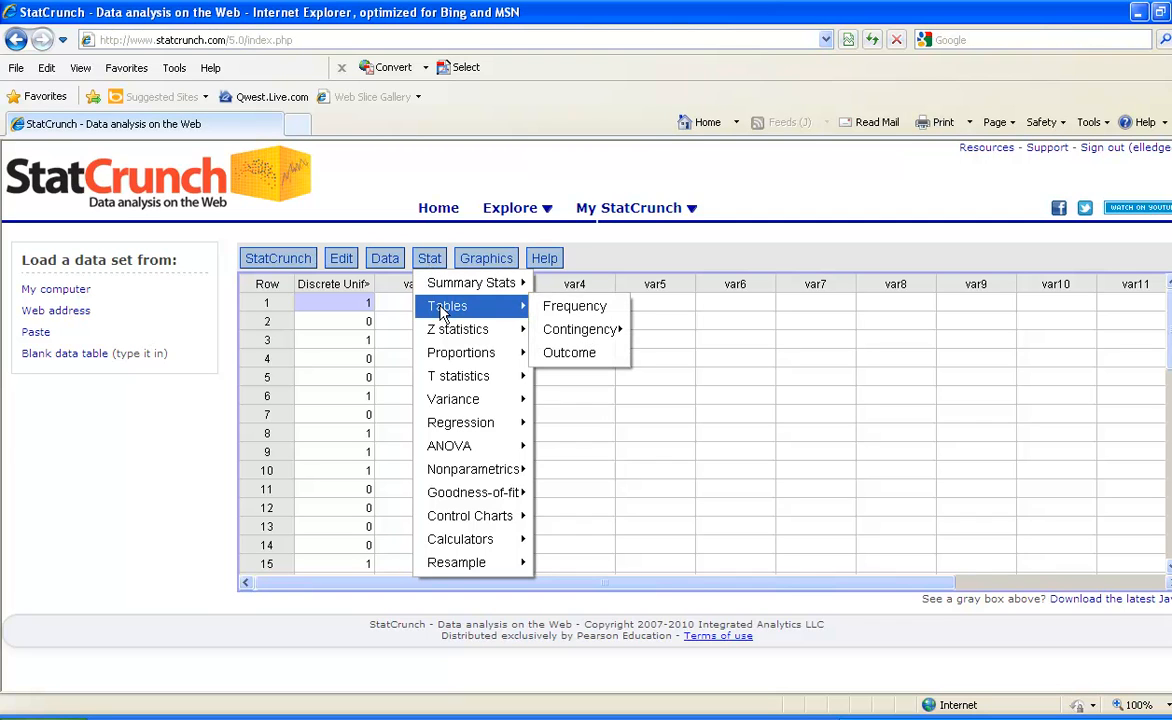
pyautogui.click(559, 309)
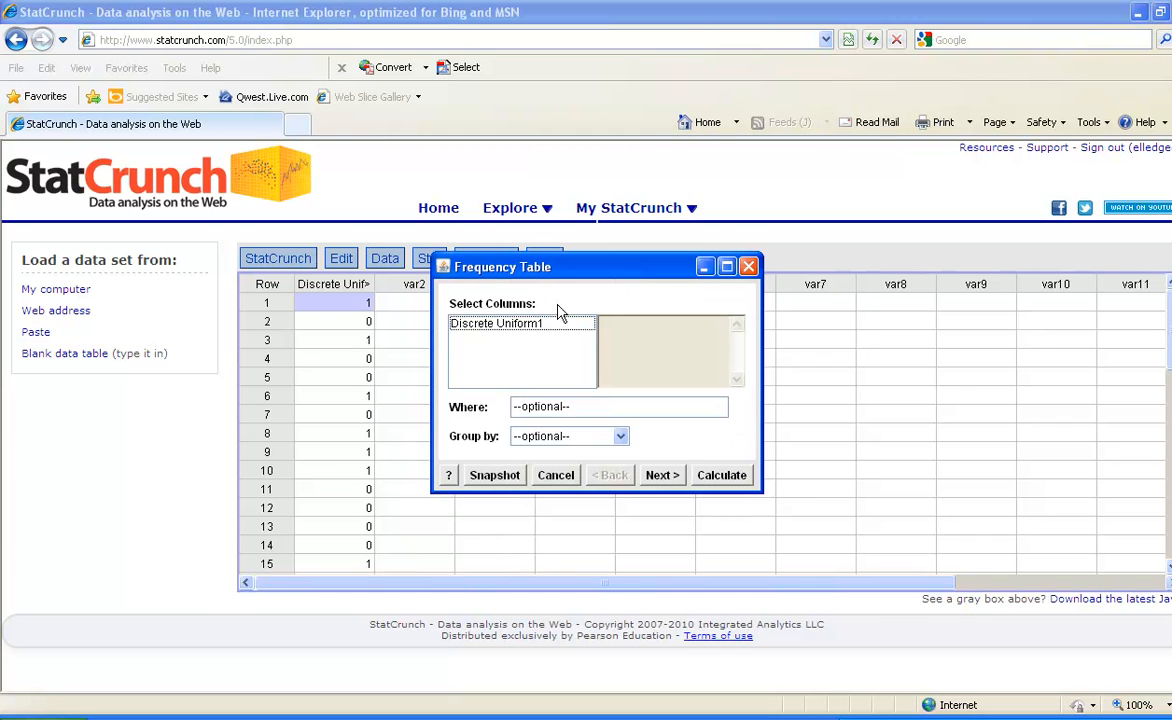
pyautogui.click(512, 325)
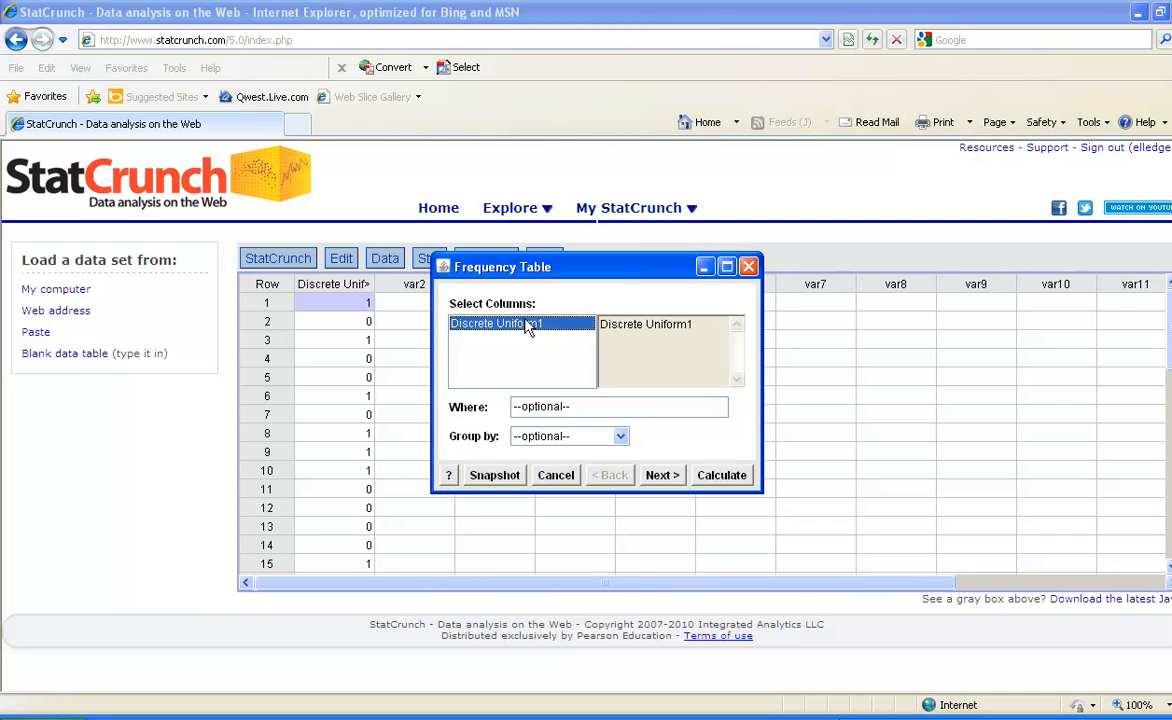
pyautogui.click(728, 480)
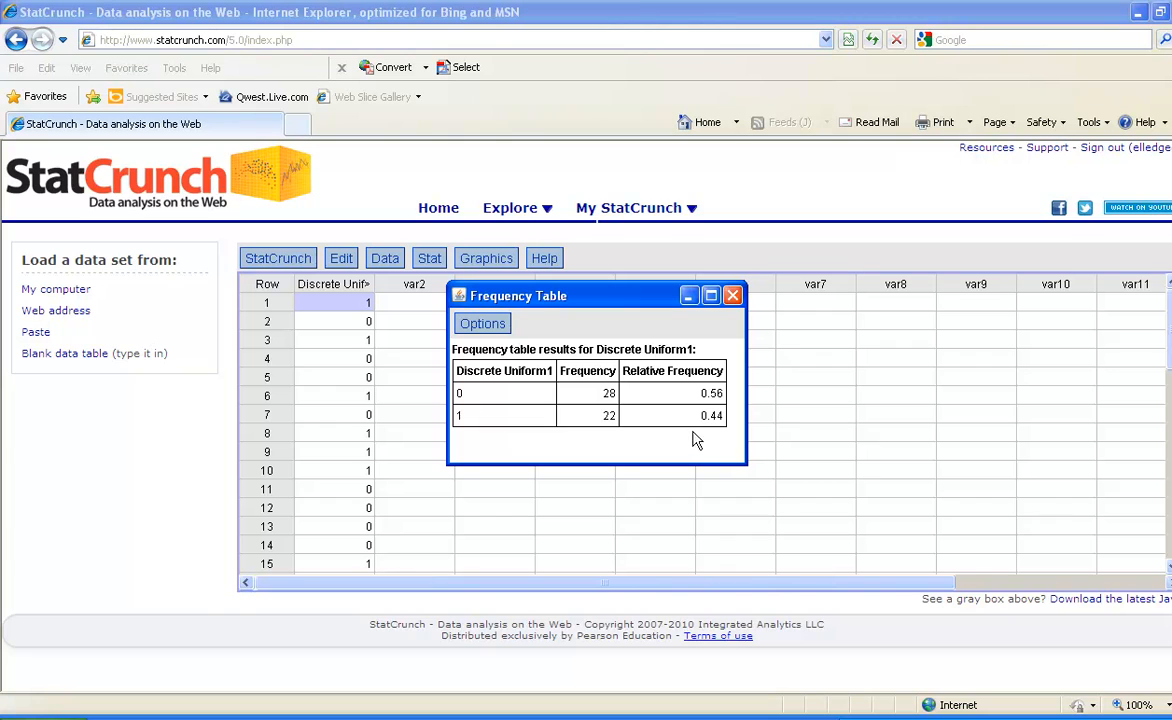
pyautogui.click(735, 297)
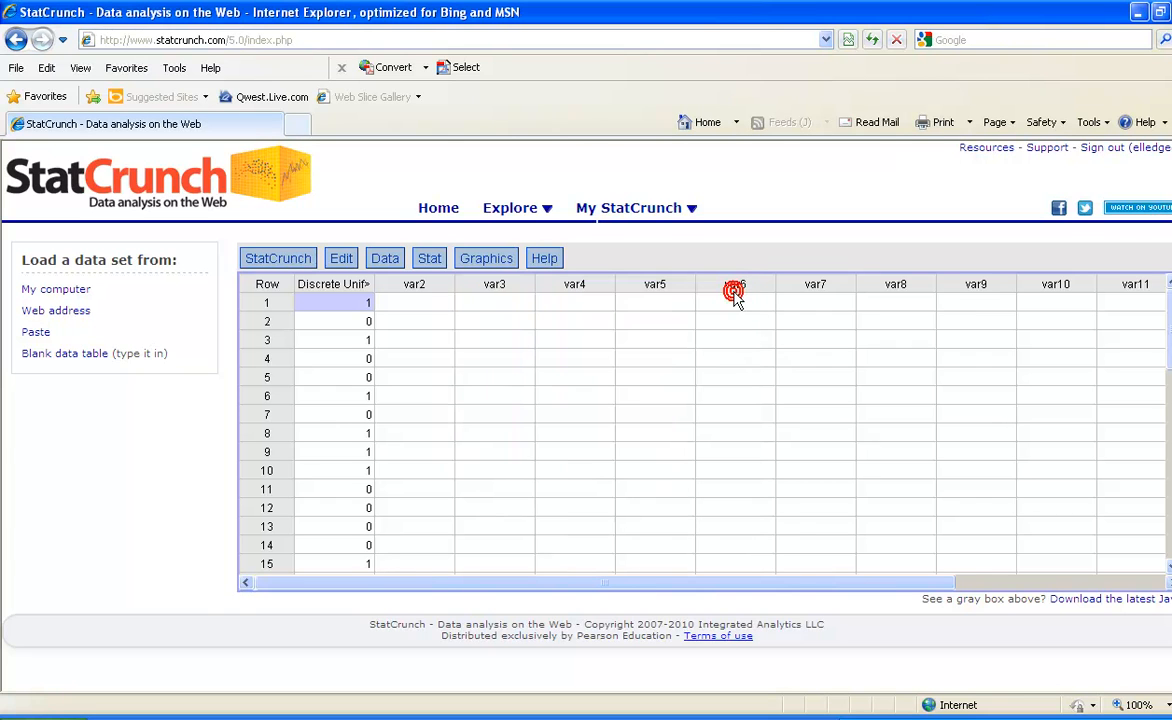
# - Delete the Discrete Uniform1 column of 0/1 values from the data table
pyautogui.click(345, 262)
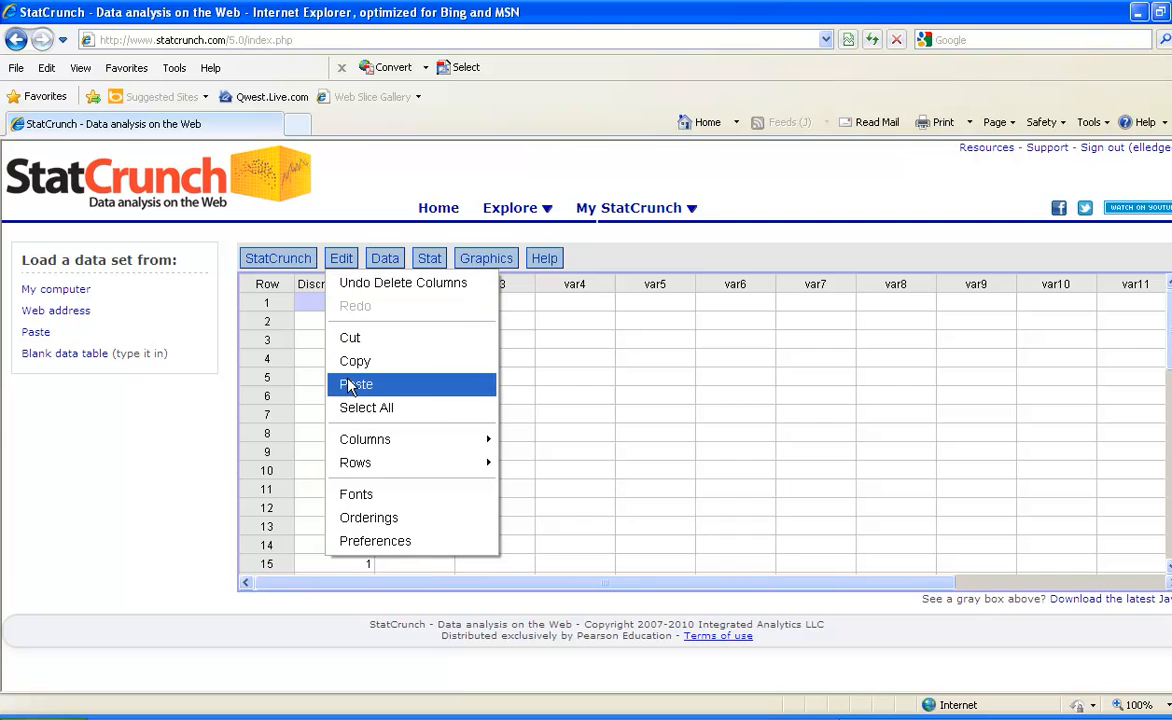
pyautogui.moveTo(480, 441)
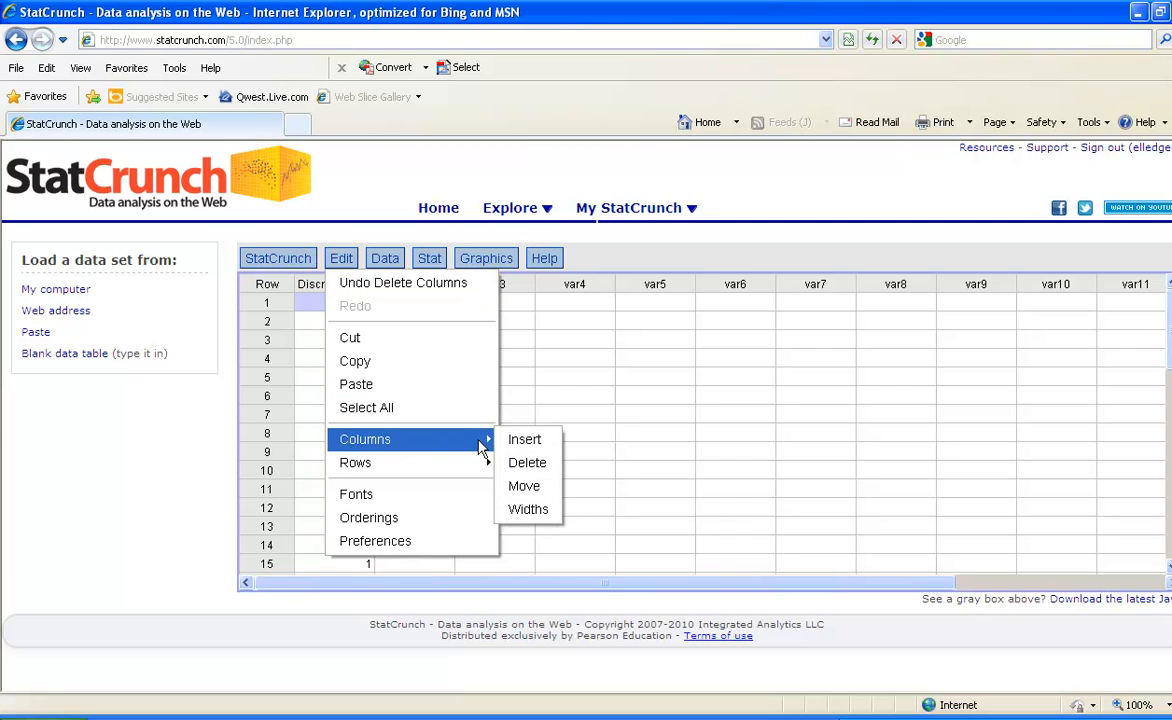
pyautogui.click(524, 468)
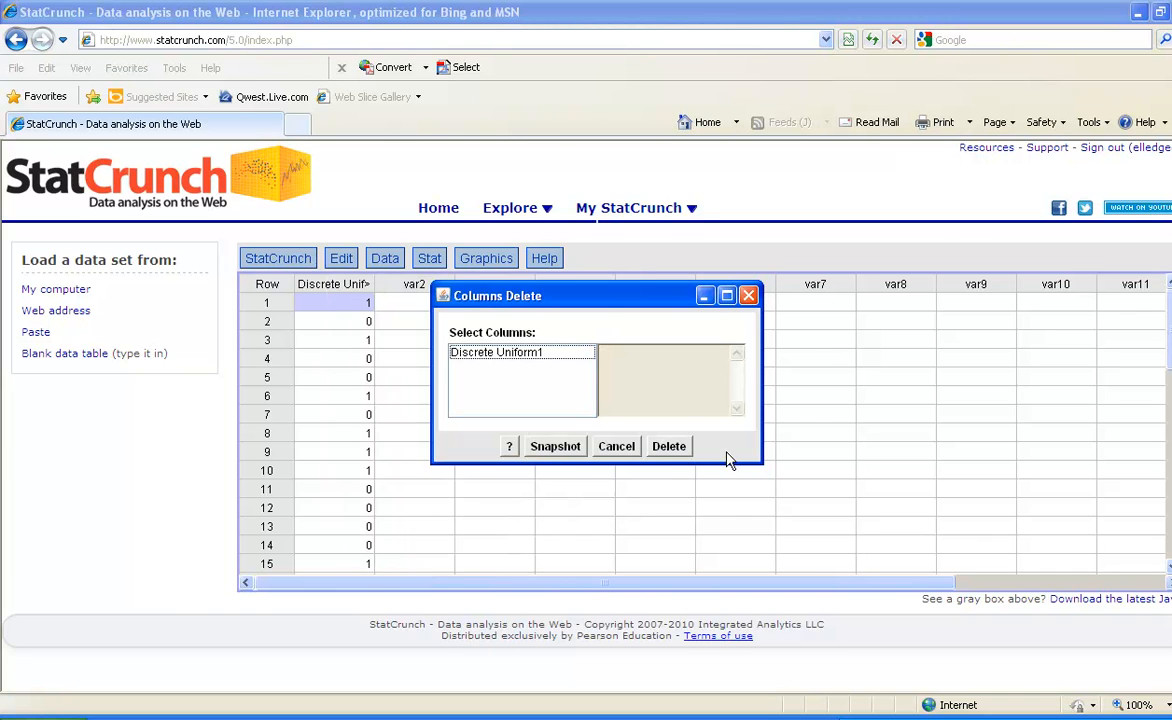
pyautogui.click(550, 356)
pyautogui.doubleClick(549, 356)
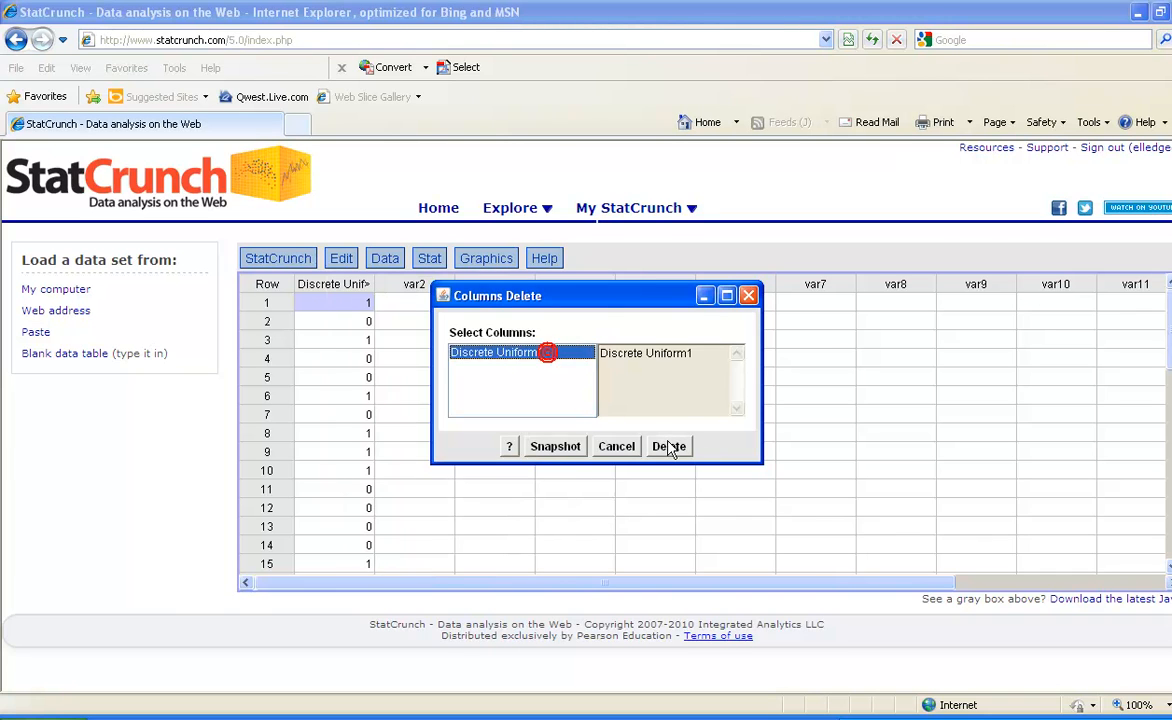
pyautogui.click(668, 446)
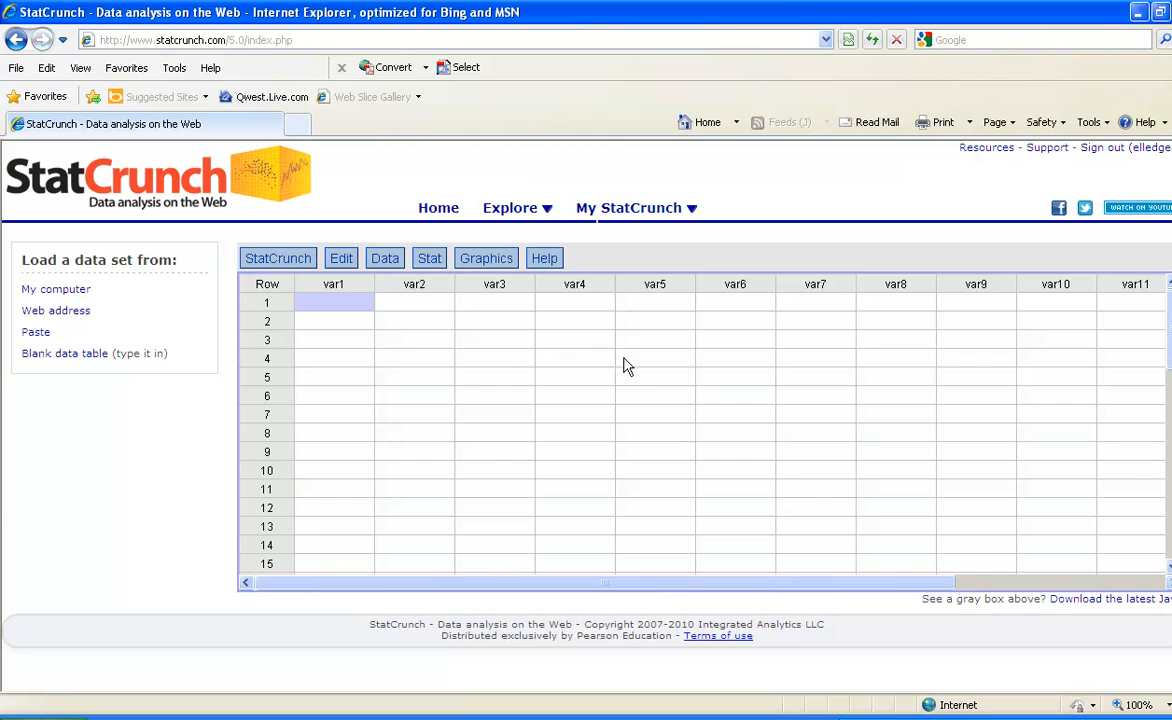
# - Simulate Discrete Uniform data with 50 rows, 1 column, minimum 1 and maximum 6, and dismiss the message
pyautogui.click(429, 262)
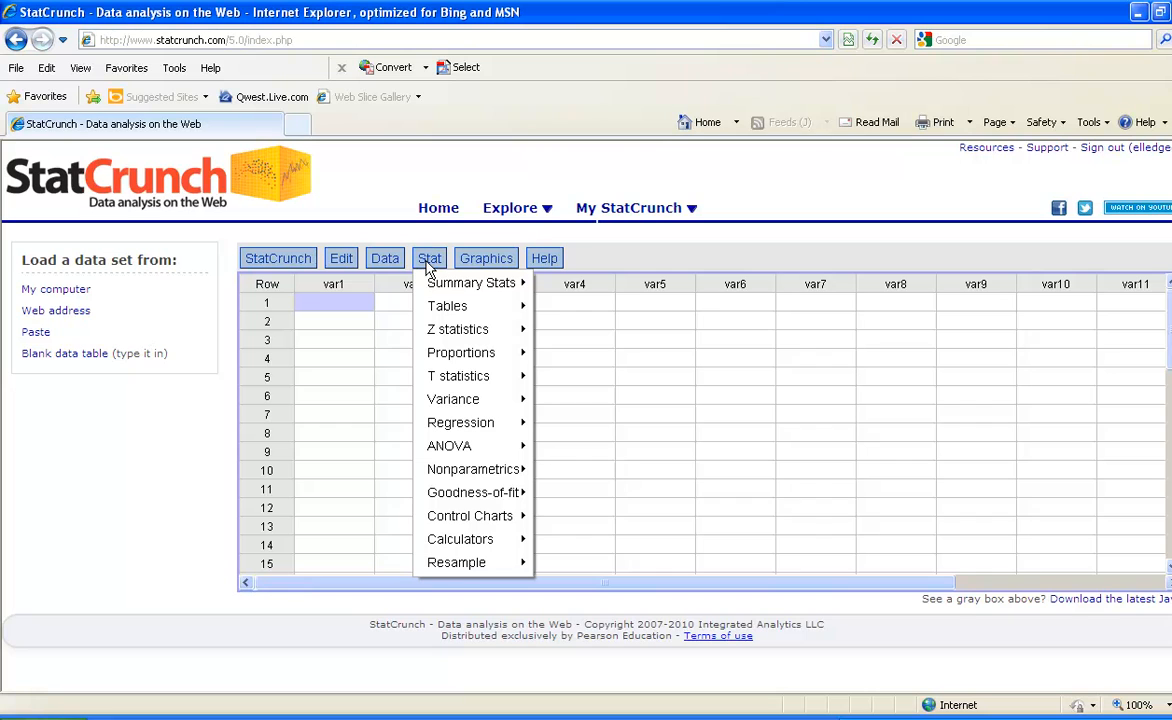
pyautogui.moveTo(430, 281)
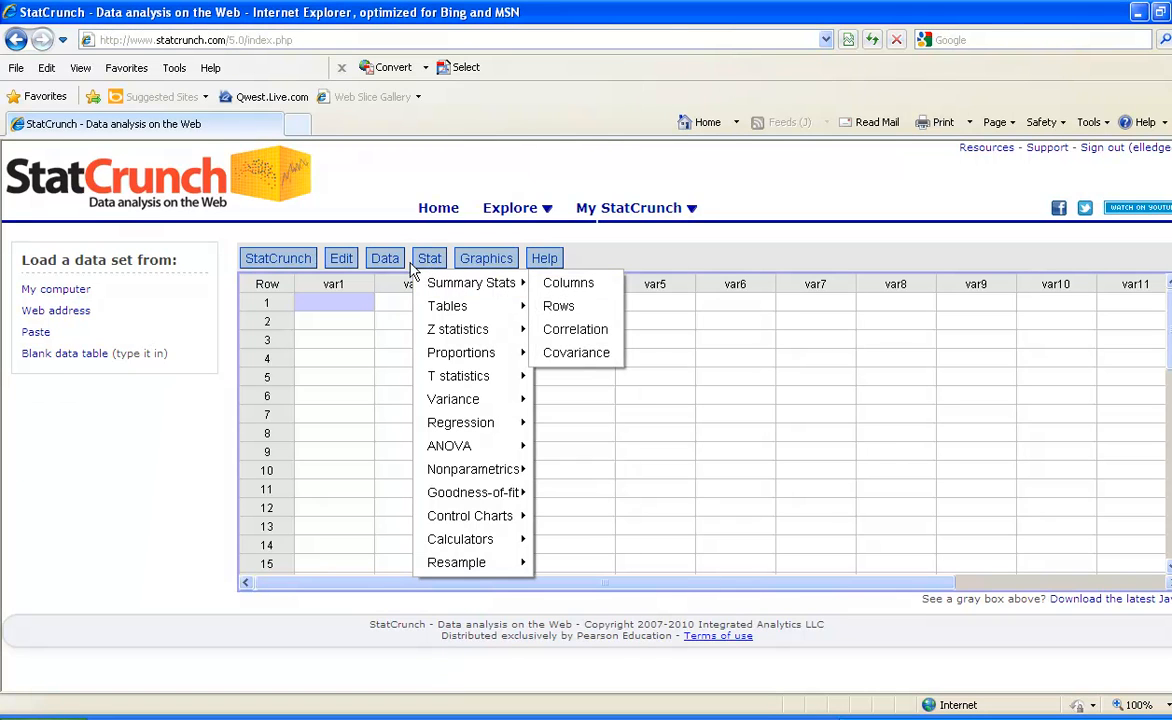
pyautogui.click(385, 259)
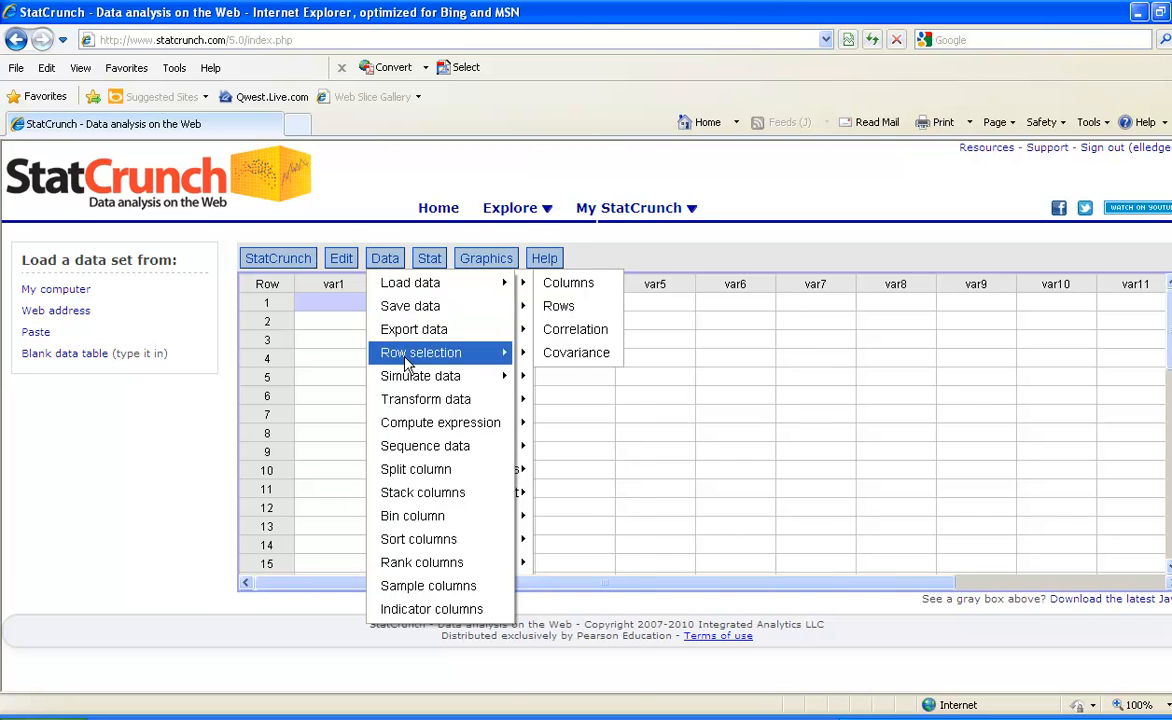
pyautogui.moveTo(409, 385)
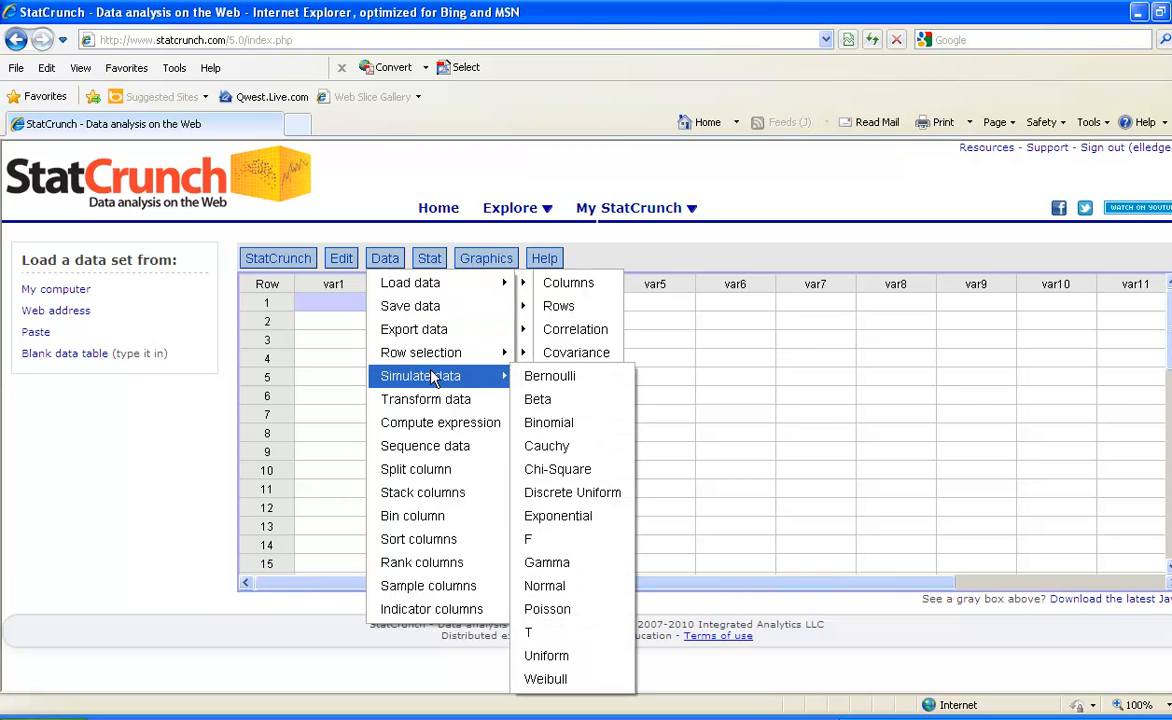
pyautogui.click(555, 497)
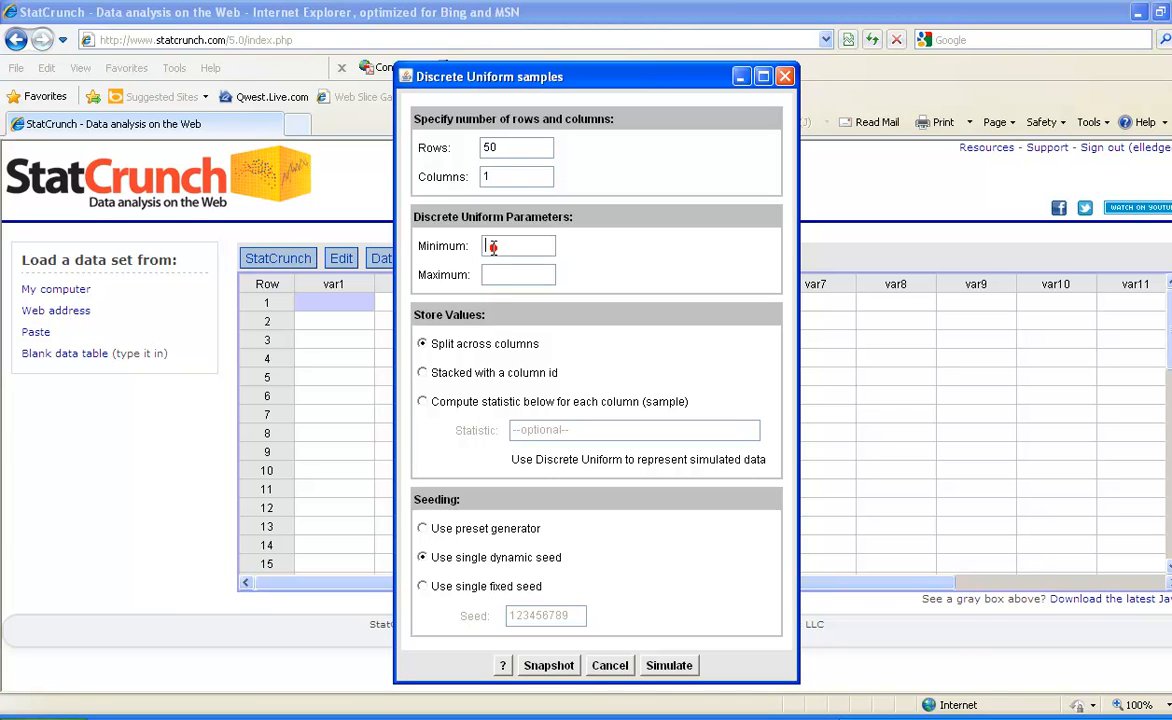
pyautogui.write('1')
pyautogui.write('6')
pyautogui.click(669, 666)
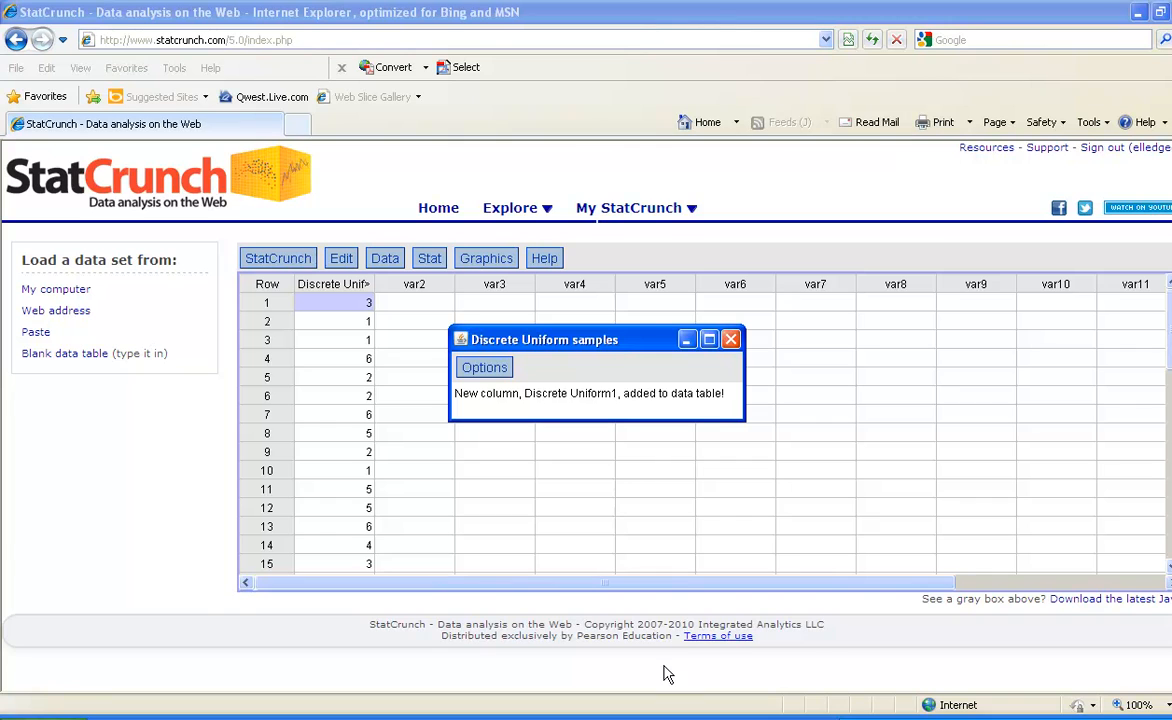
pyautogui.click(731, 340)
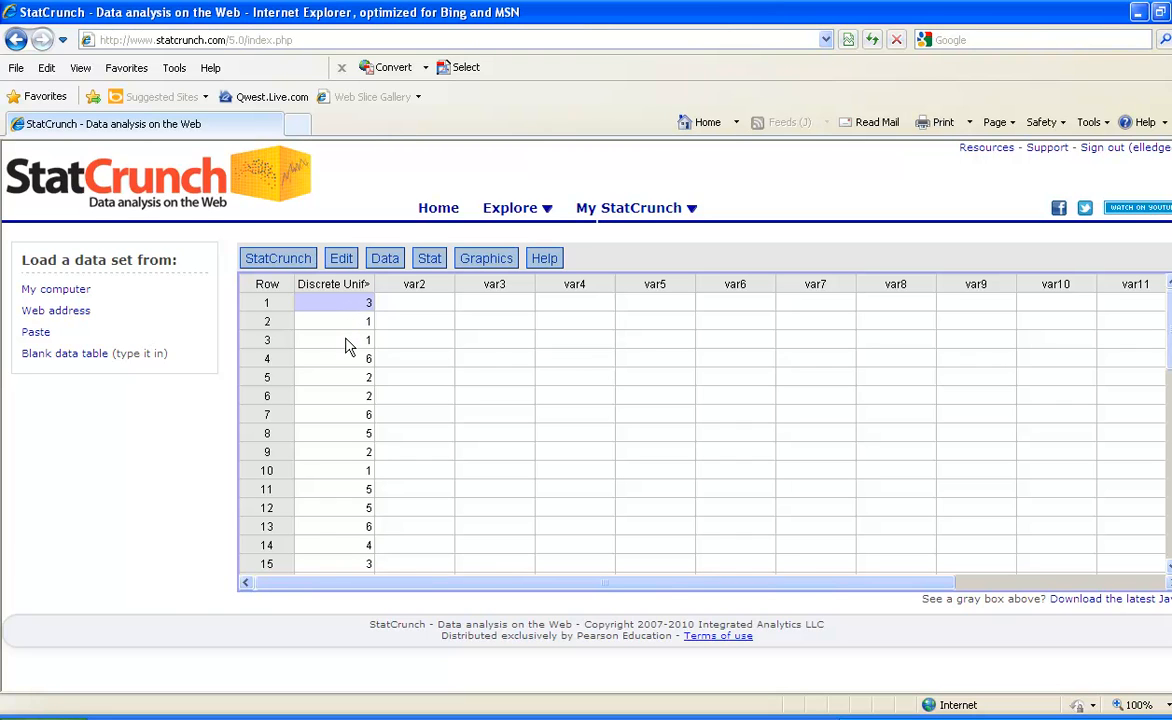
# - Calculate a frequency table for the simulated column of values from 1 to 6, and close the results
pyautogui.click(430, 259)
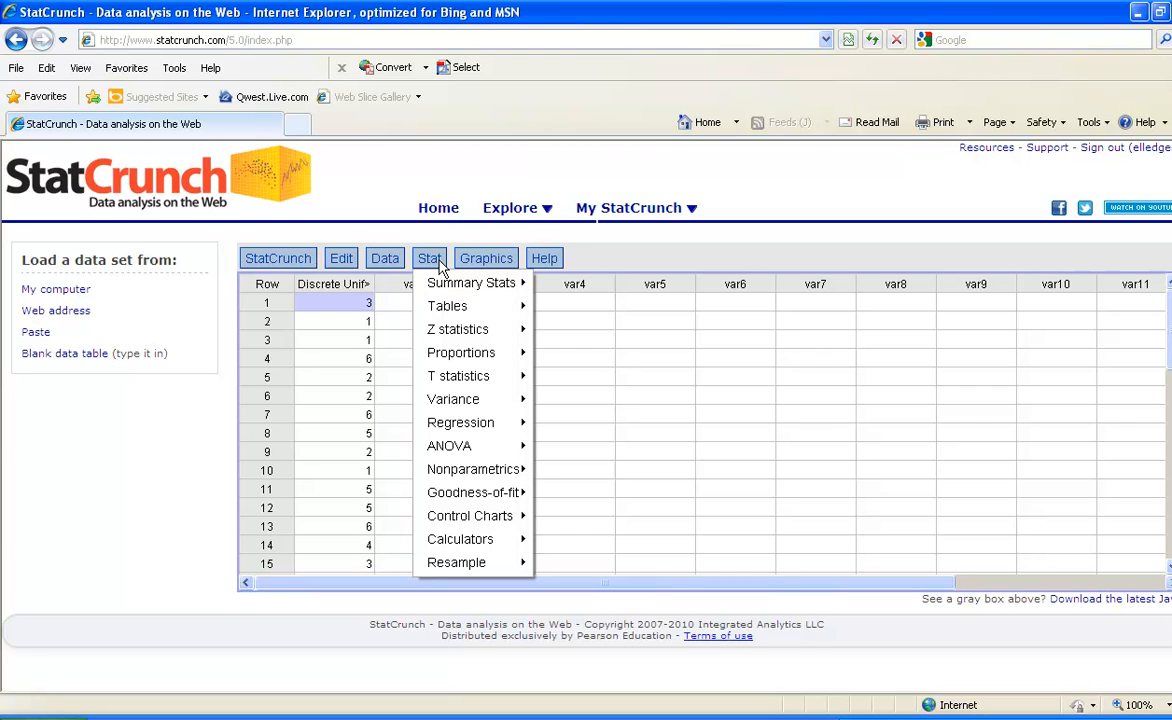
pyautogui.moveTo(470, 306)
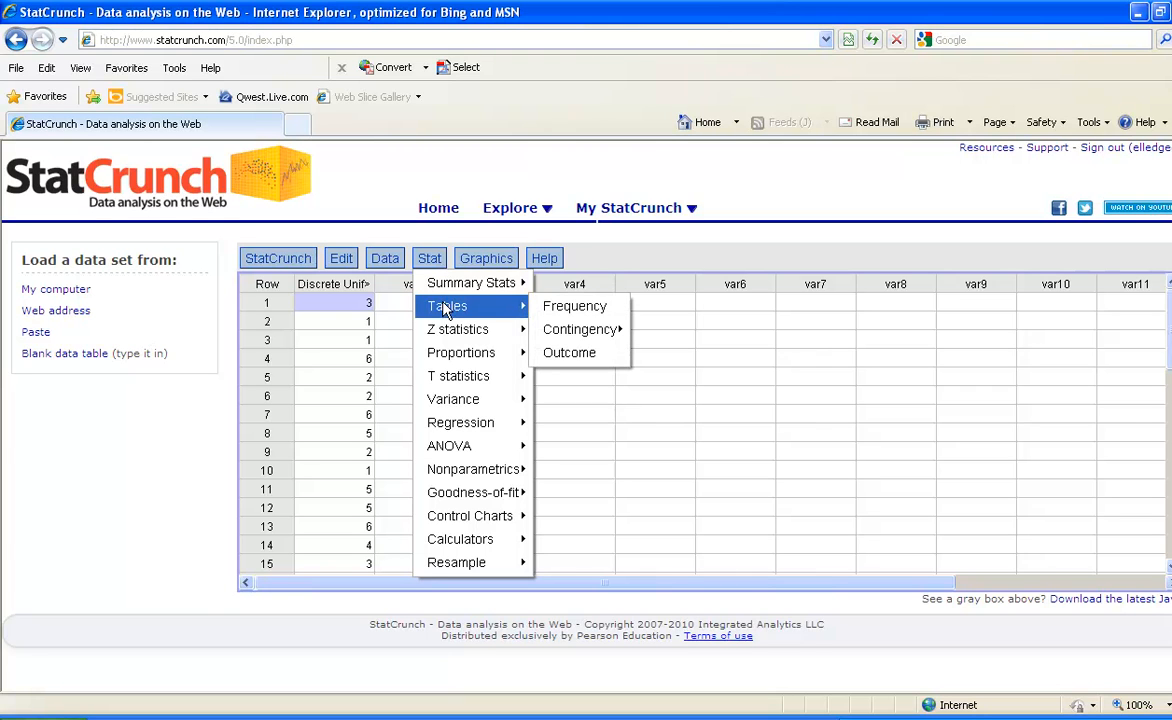
pyautogui.click(574, 310)
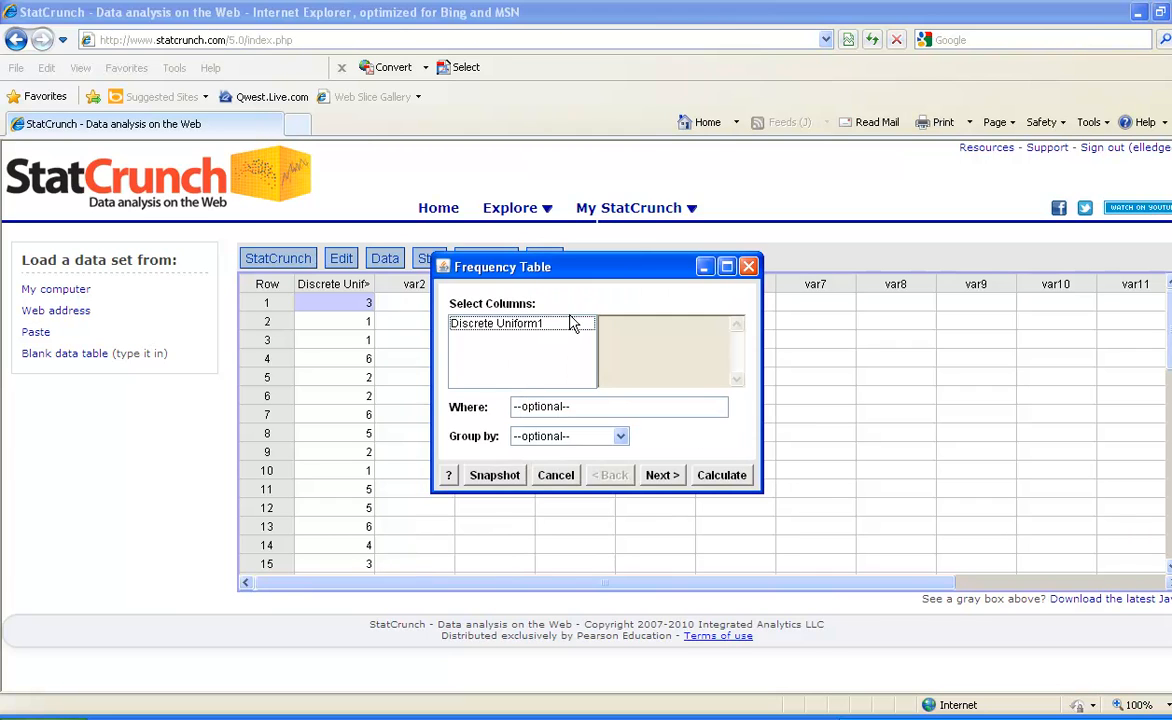
pyautogui.click(508, 324)
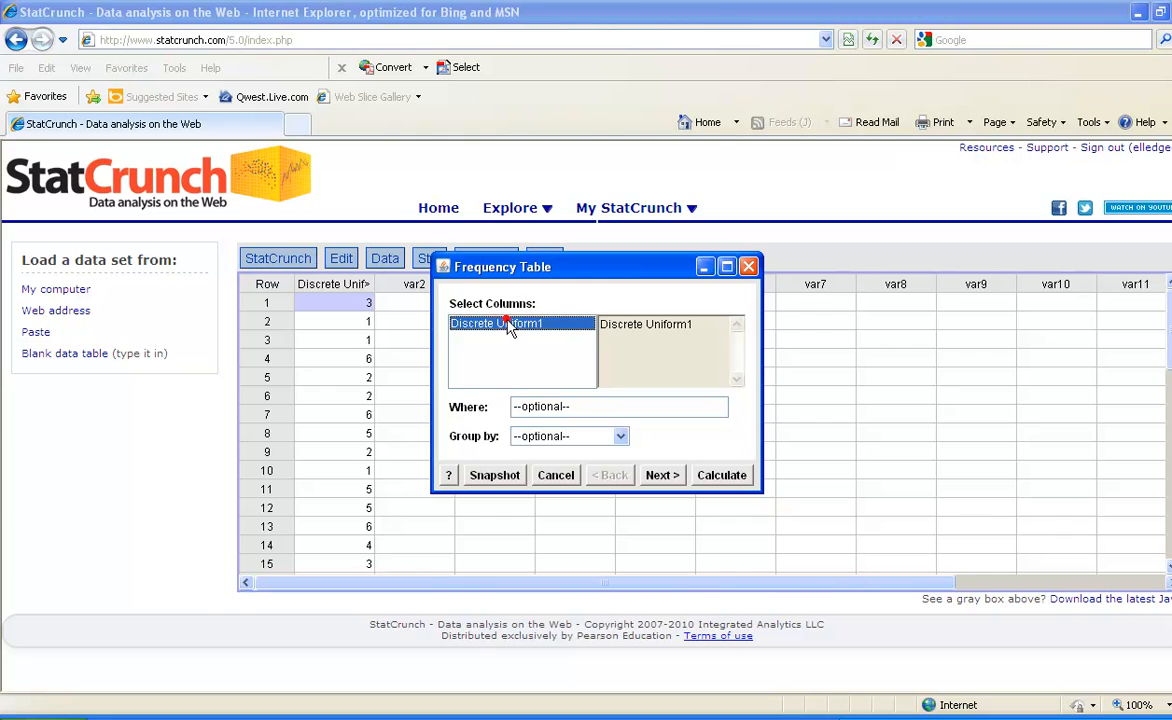
pyautogui.click(721, 476)
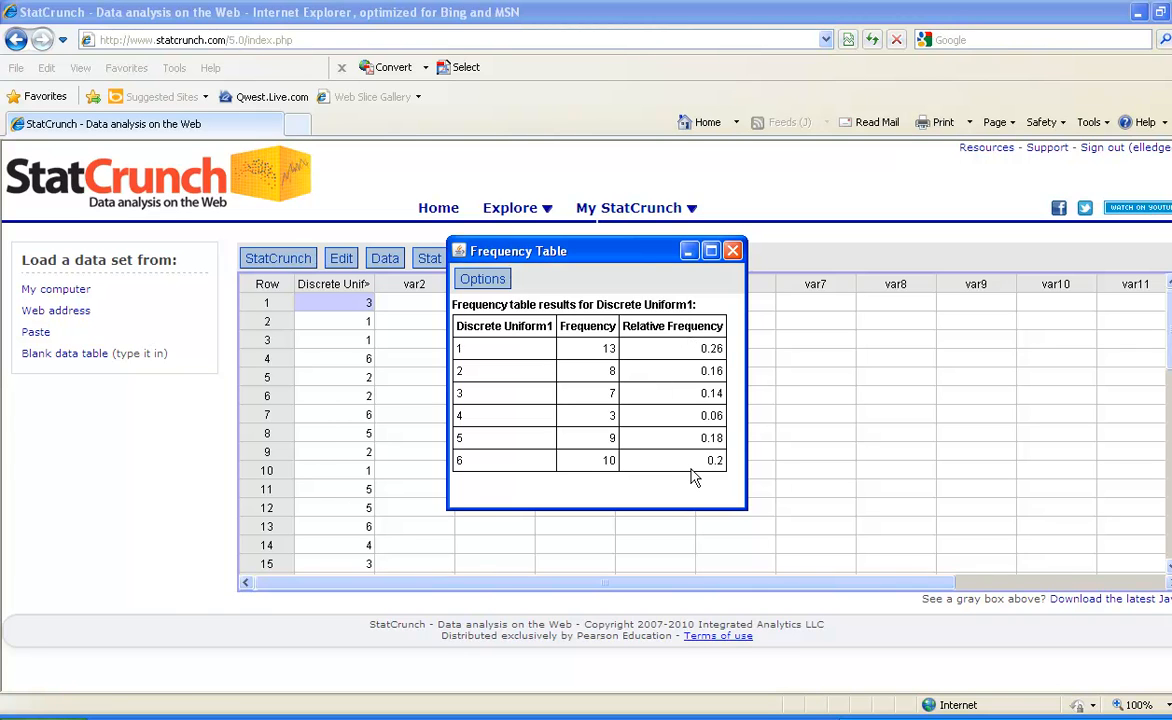
pyautogui.click(738, 254)
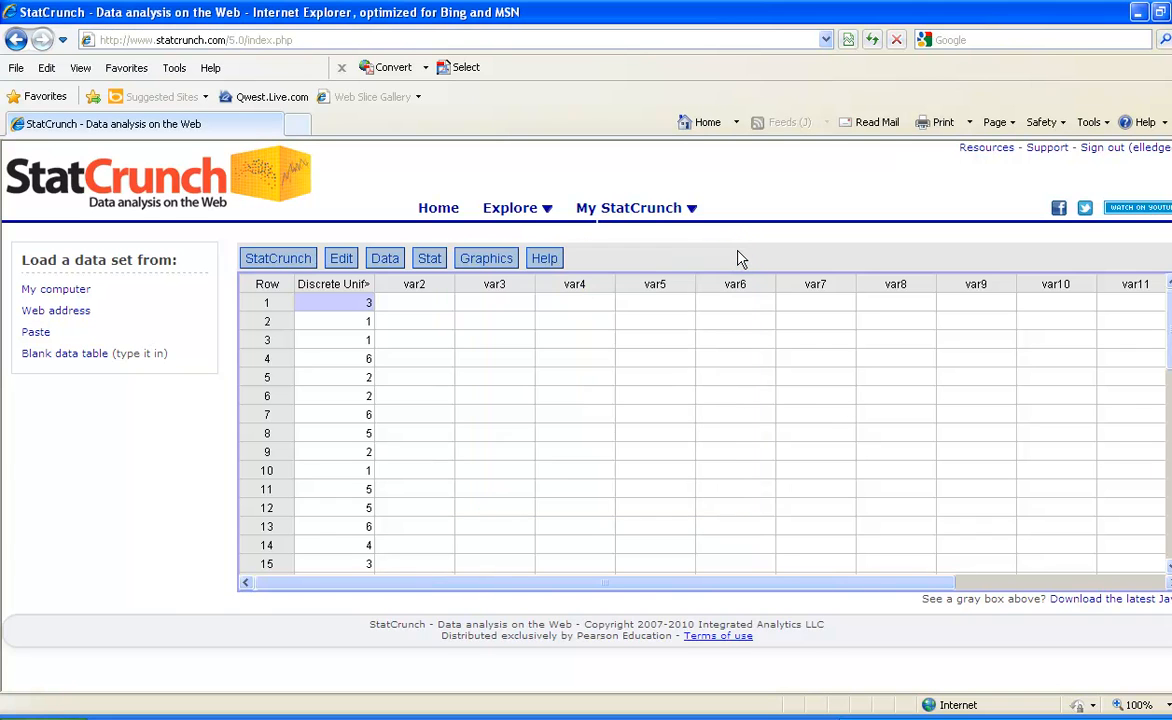
# - Delete the Discrete Uniform1 column of values from 1 to 6 from the data table
pyautogui.click(386, 262)
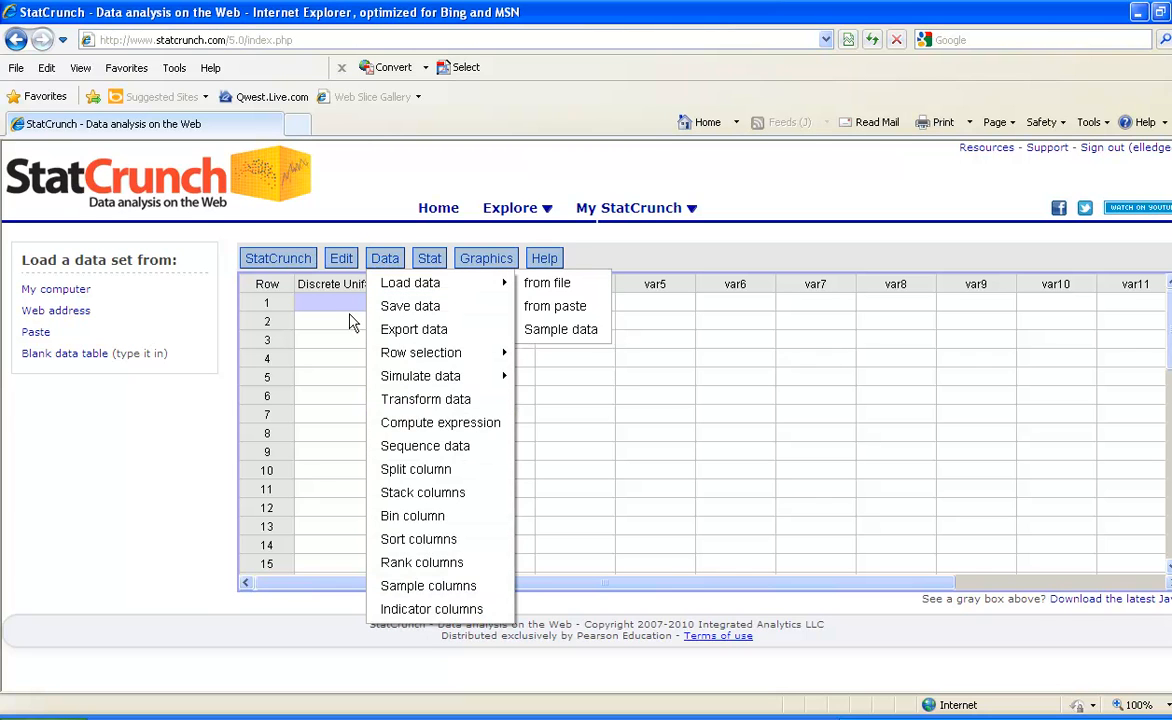
pyautogui.click(341, 259)
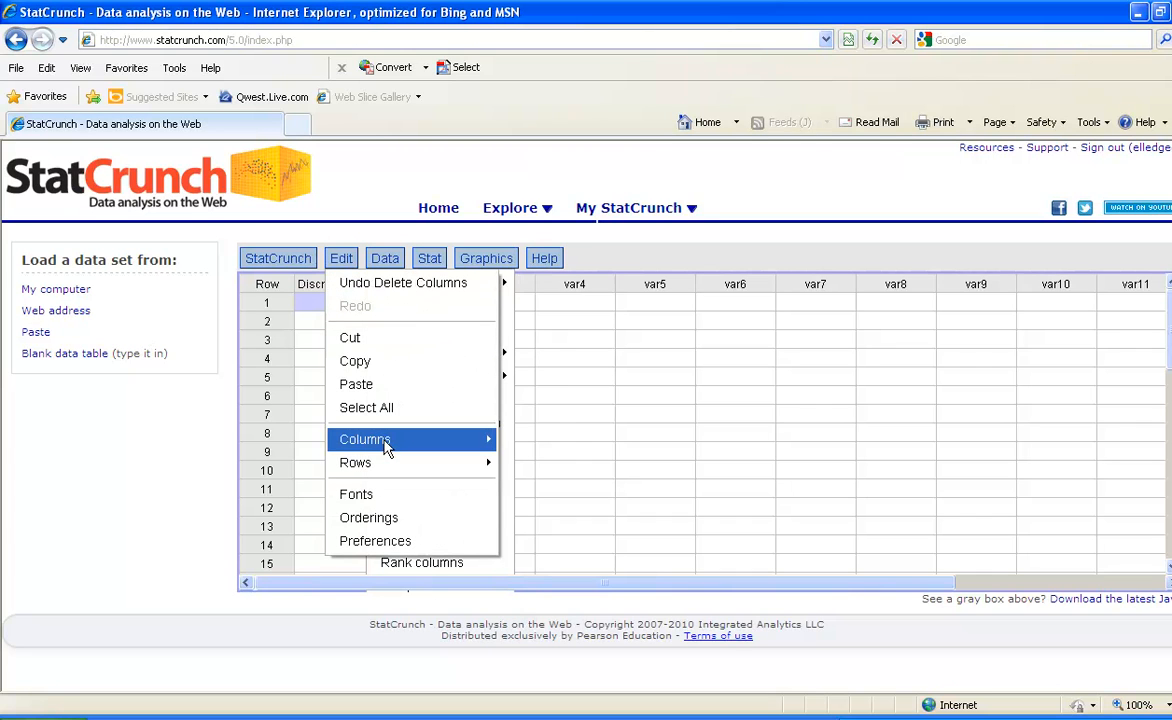
pyautogui.moveTo(479, 450)
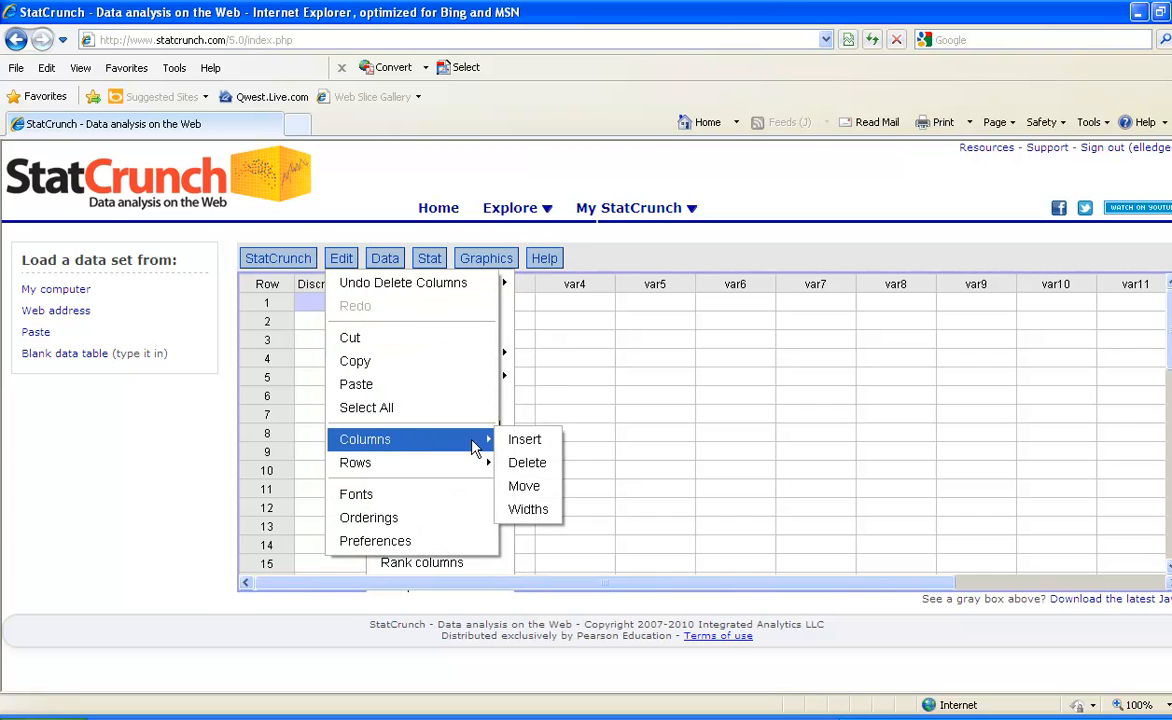
pyautogui.click(527, 463)
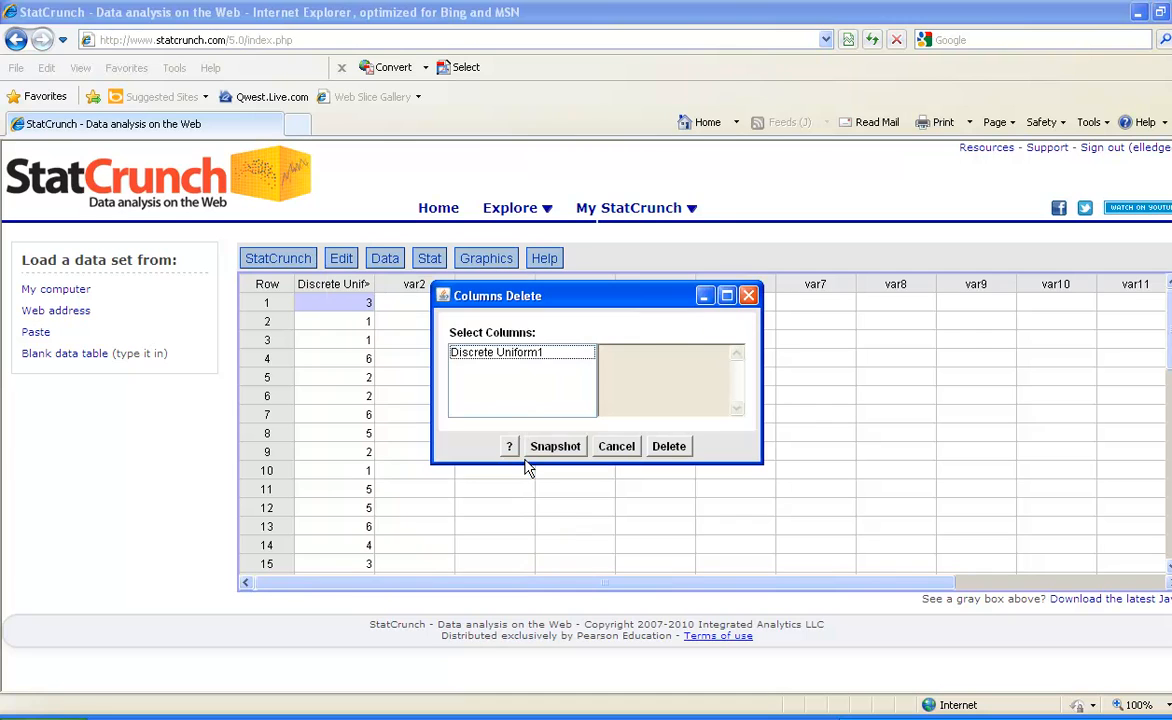
pyautogui.click(505, 355)
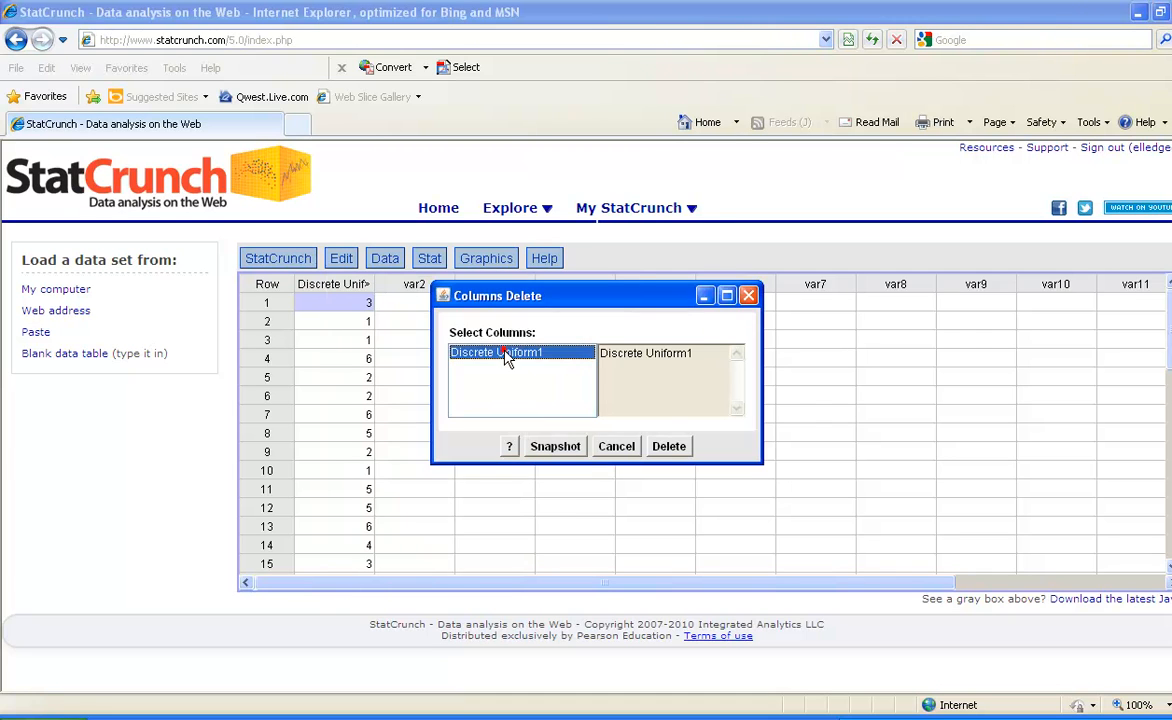
pyautogui.click(668, 446)
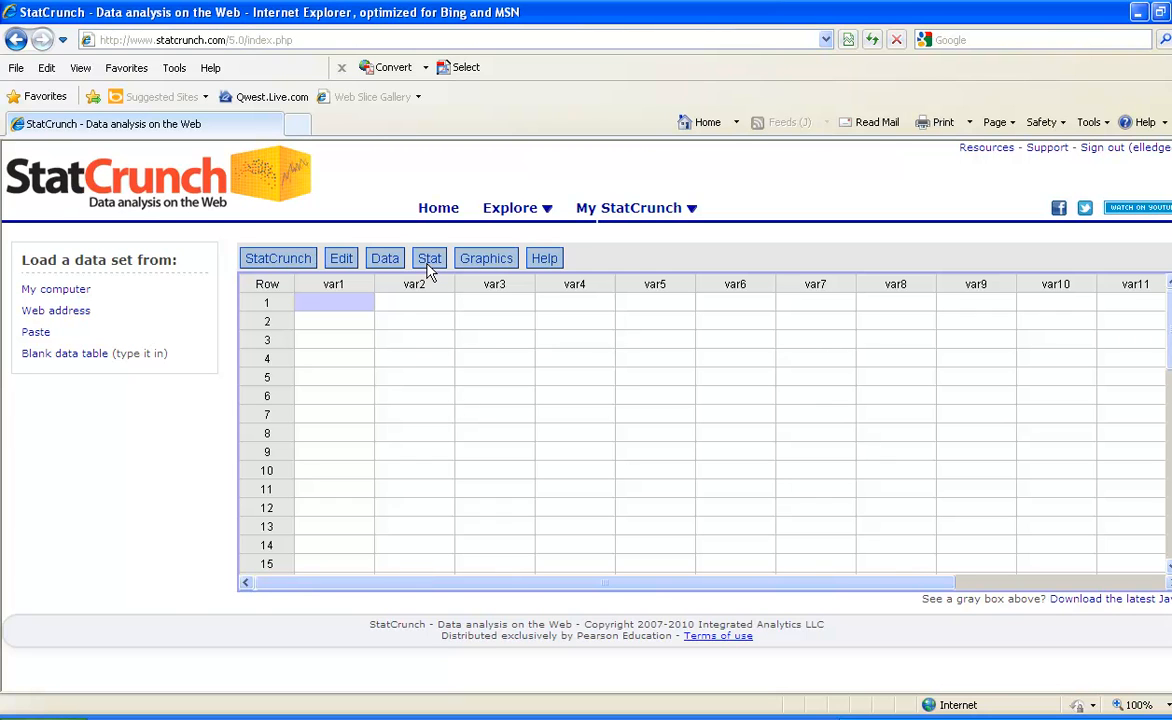
# - Simulate Discrete Uniform data with 50 rows, 2 columns, minimum 1 and maximum 6, and close the message window
pyautogui.click(386, 264)
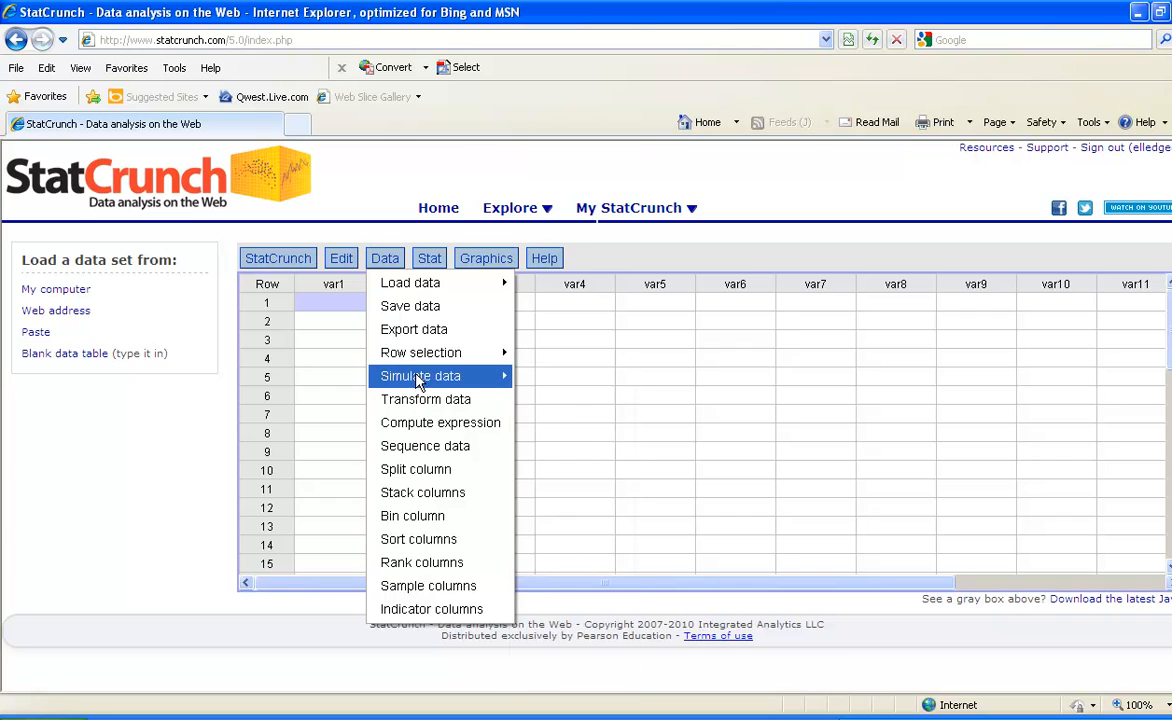
pyautogui.moveTo(443, 381)
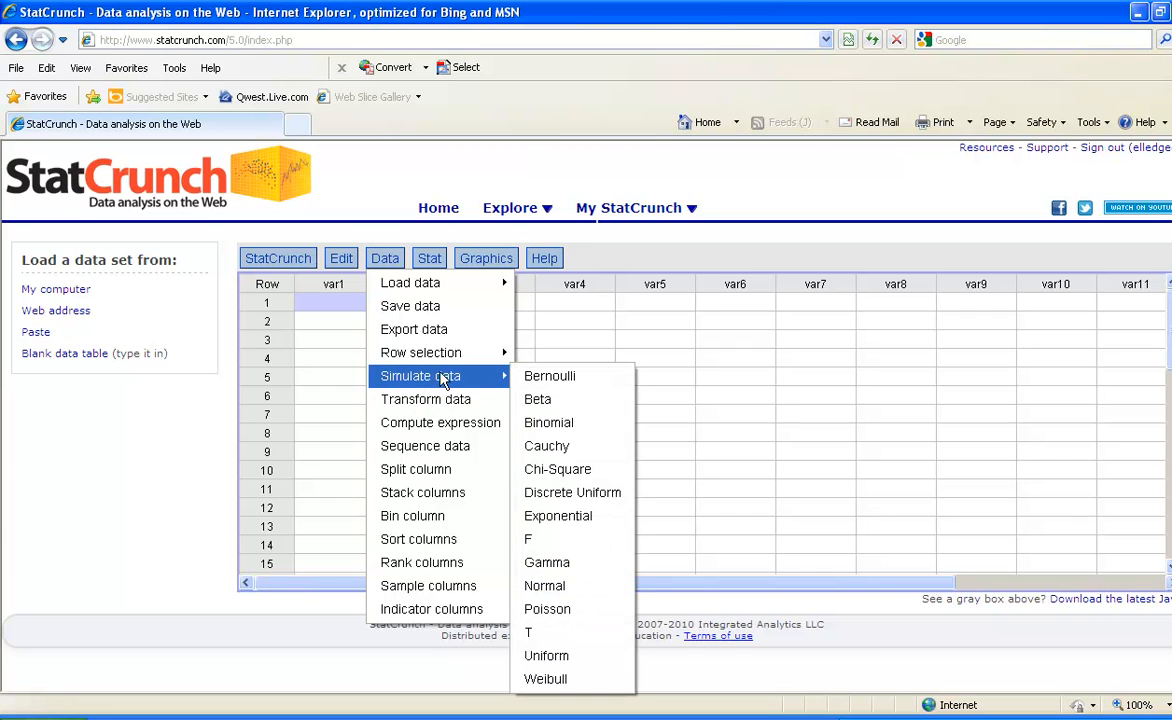
pyautogui.click(575, 497)
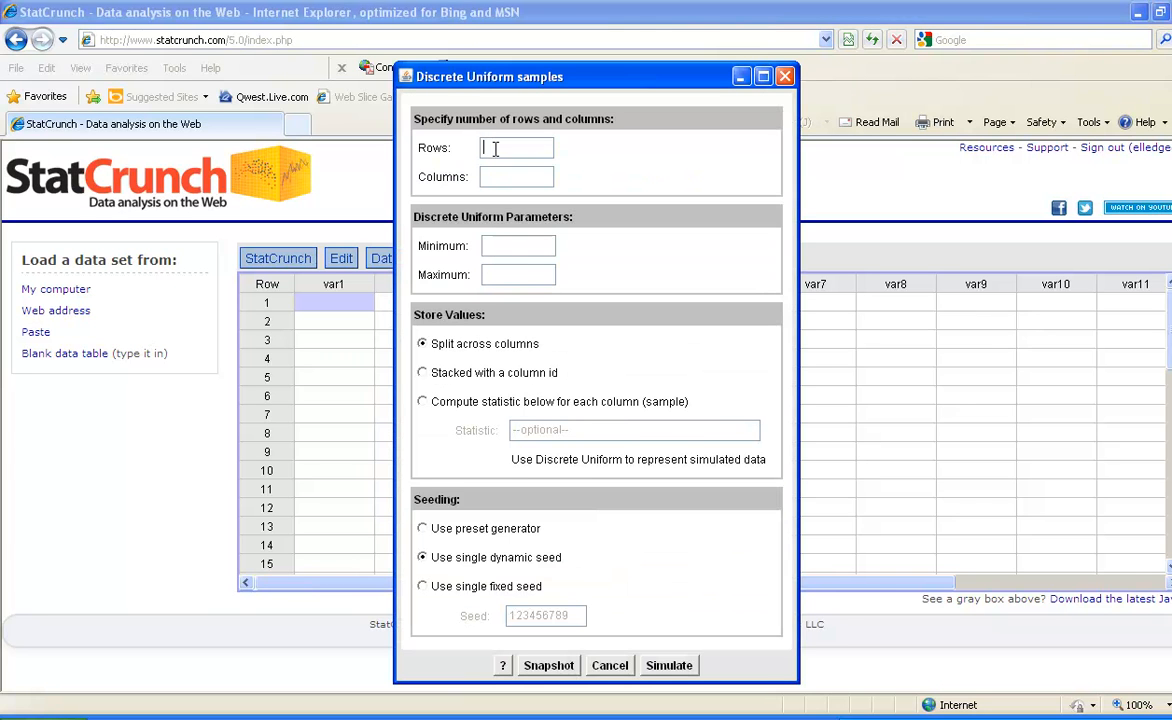
pyautogui.write('50')
pyautogui.click(484, 176)
pyautogui.write('2')
pyautogui.click(510, 243)
pyautogui.click(511, 272)
pyautogui.write('6')
pyautogui.click(666, 665)
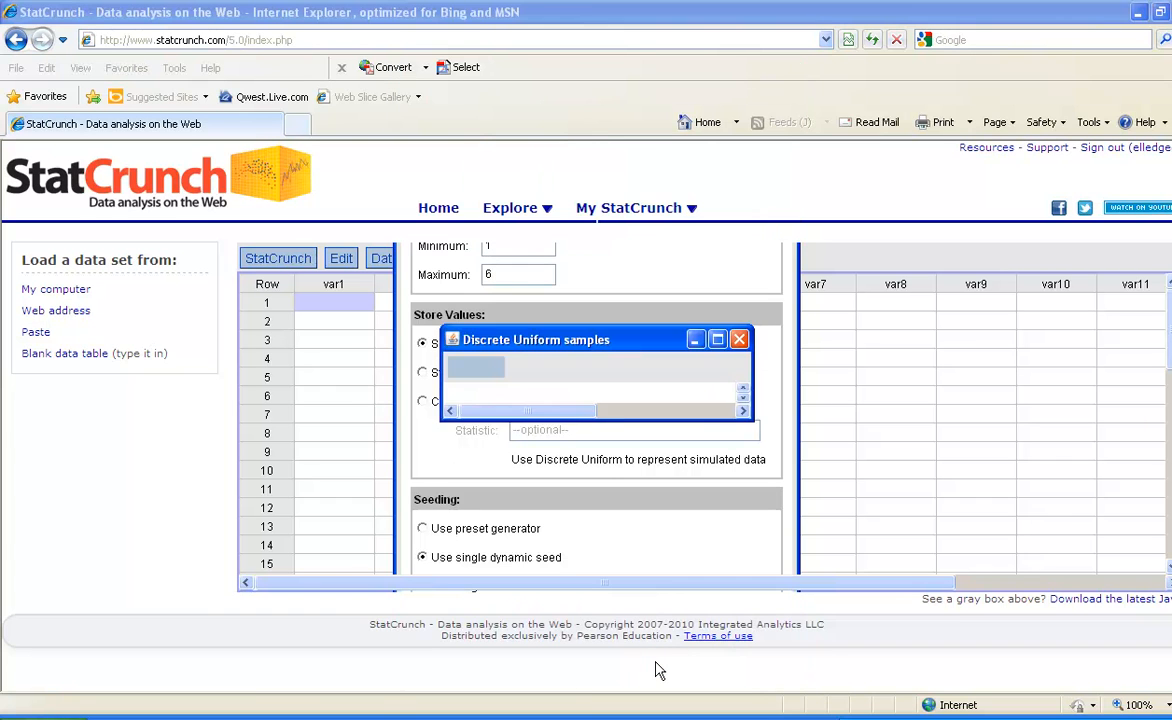
pyautogui.click(738, 341)
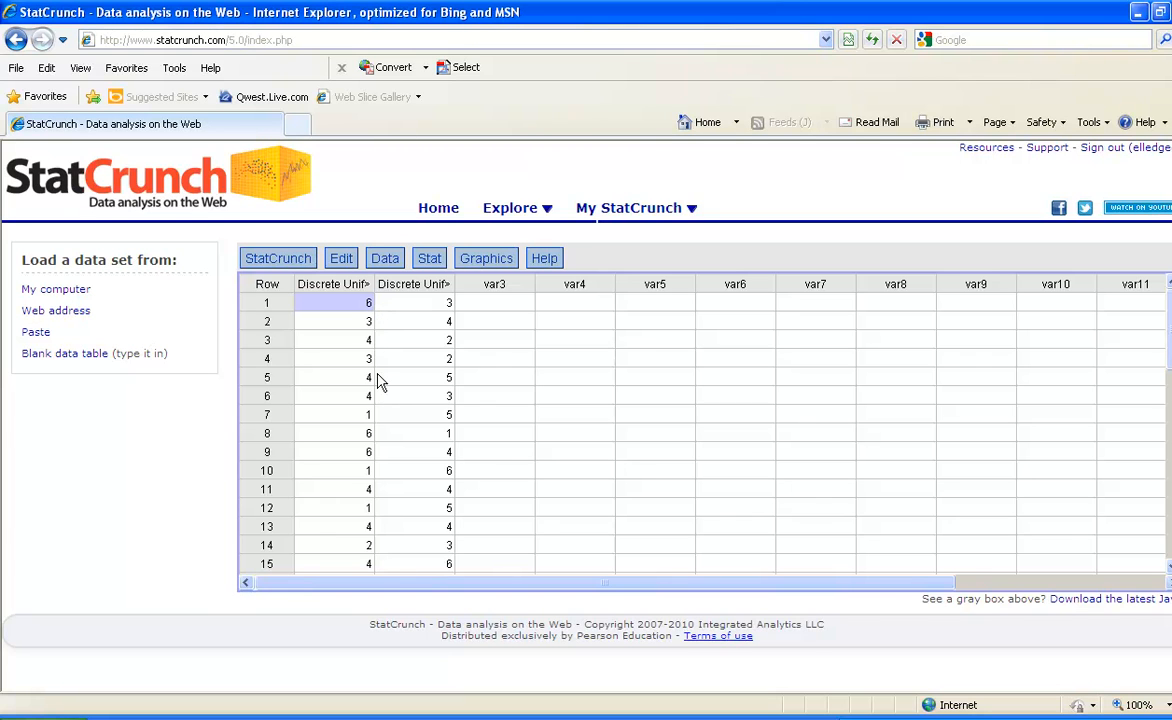
# - Review the two simulated columns, then compute a new column from the expression "Discrete Uniform1" + "Discrete Uniform2" and close the message window
pyautogui.scroll(-7, 380, 390)
pyautogui.scroll(-5, 368, 390)
pyautogui.scroll(9, 362, 400)
pyautogui.scroll(3, 362, 400)
pyautogui.click(358, 312)
pyautogui.click(380, 264)
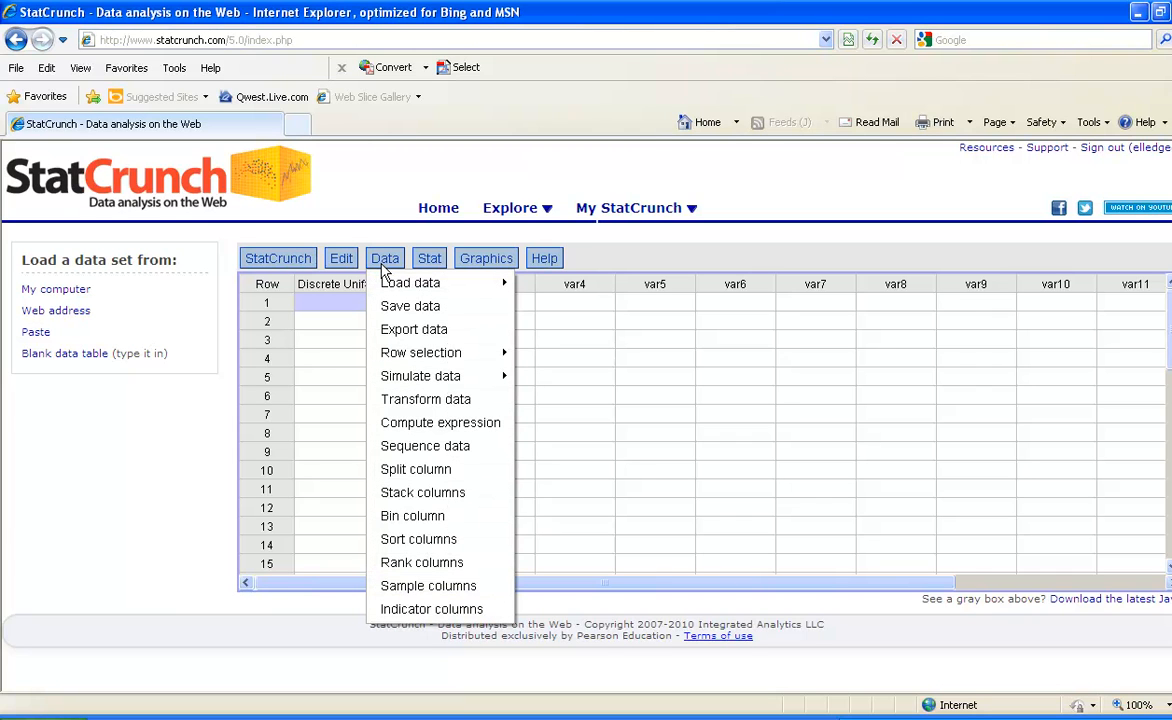
pyautogui.click(425, 423)
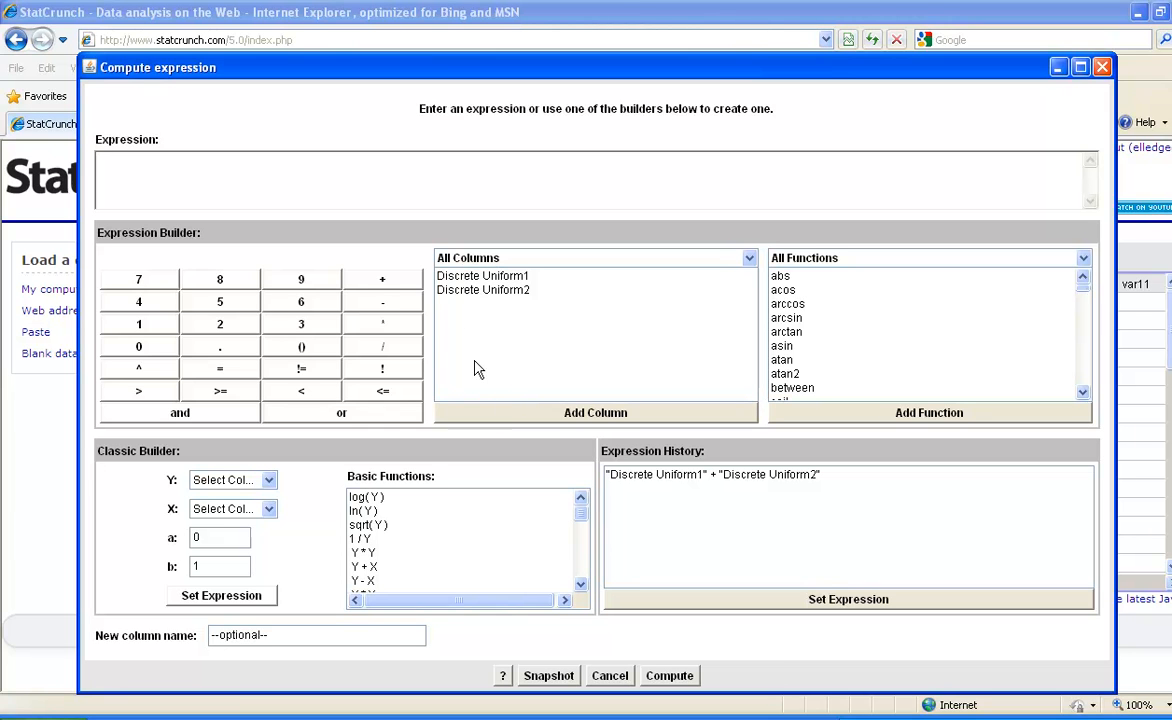
pyautogui.doubleClick(458, 280)
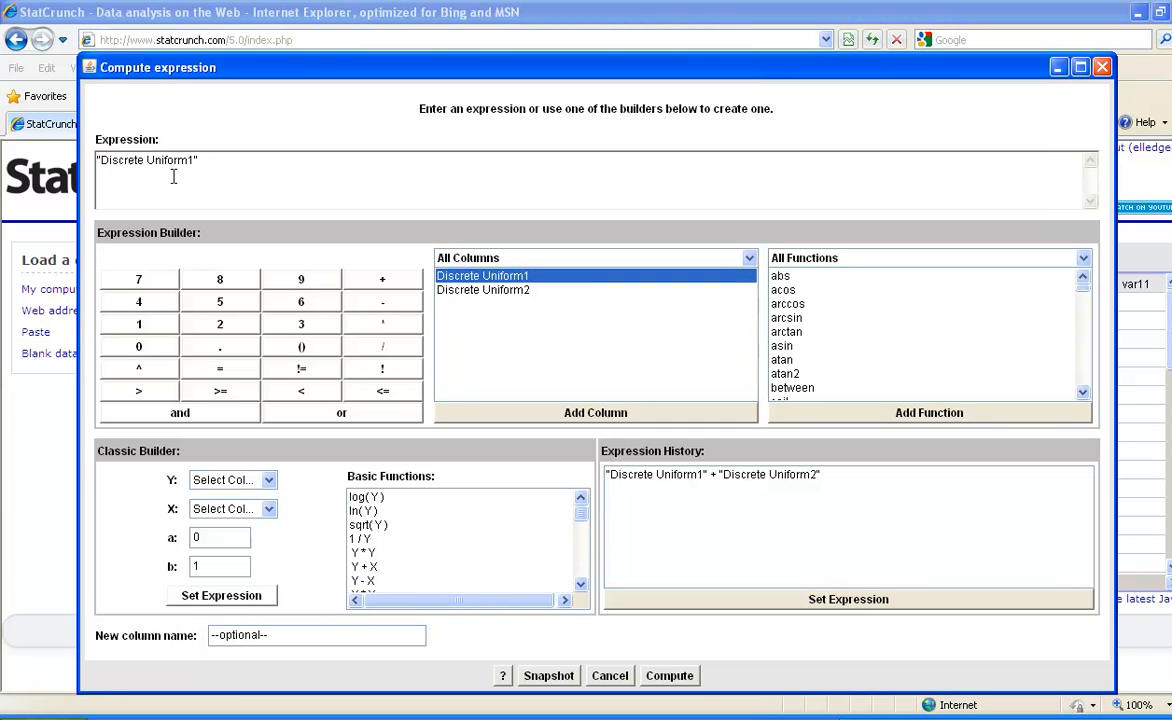
pyautogui.click(384, 281)
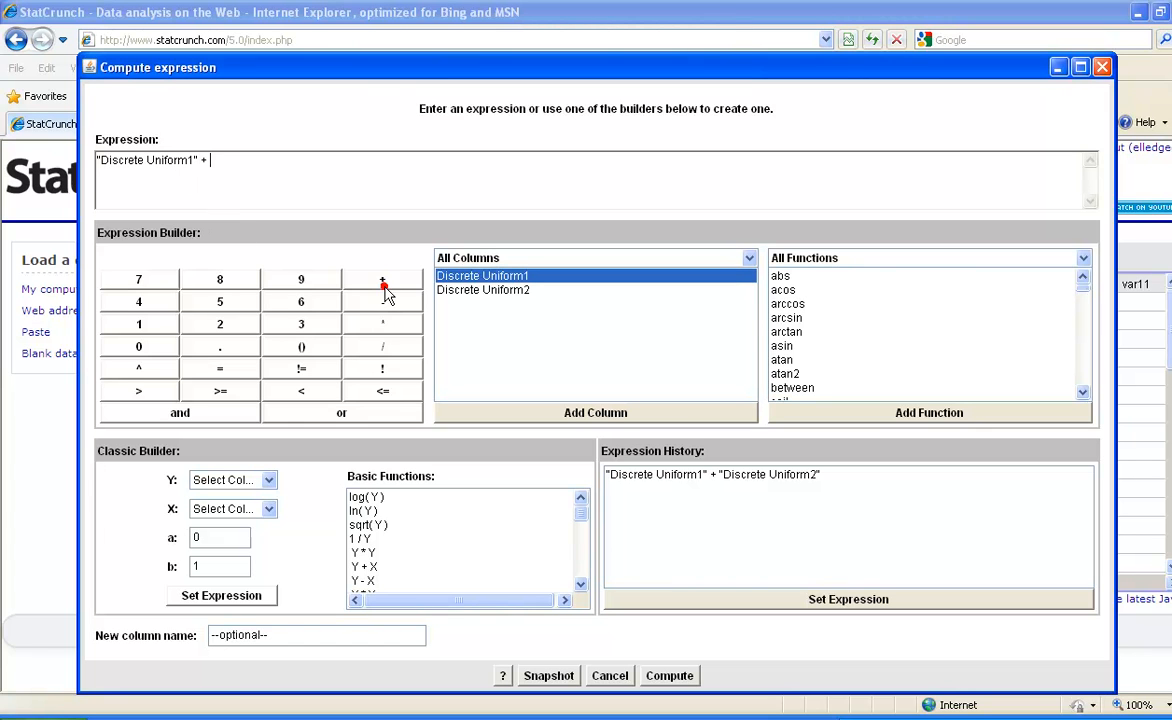
pyautogui.click(479, 292)
pyautogui.doubleClick(479, 292)
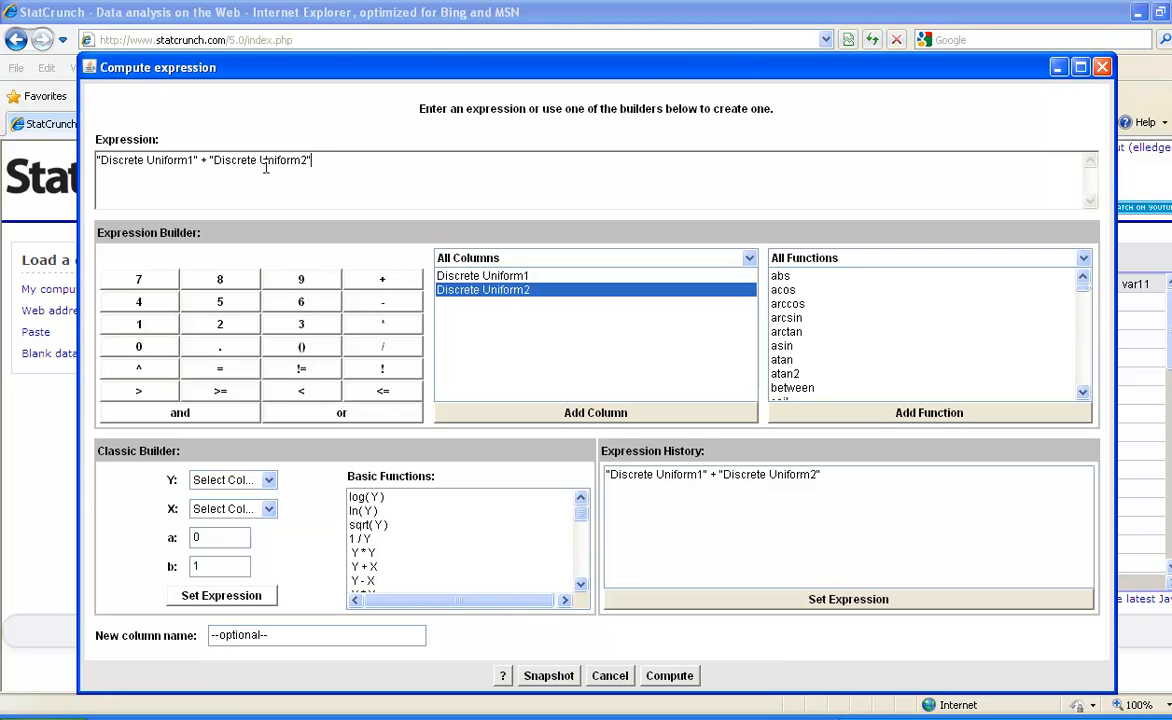
pyautogui.click(669, 676)
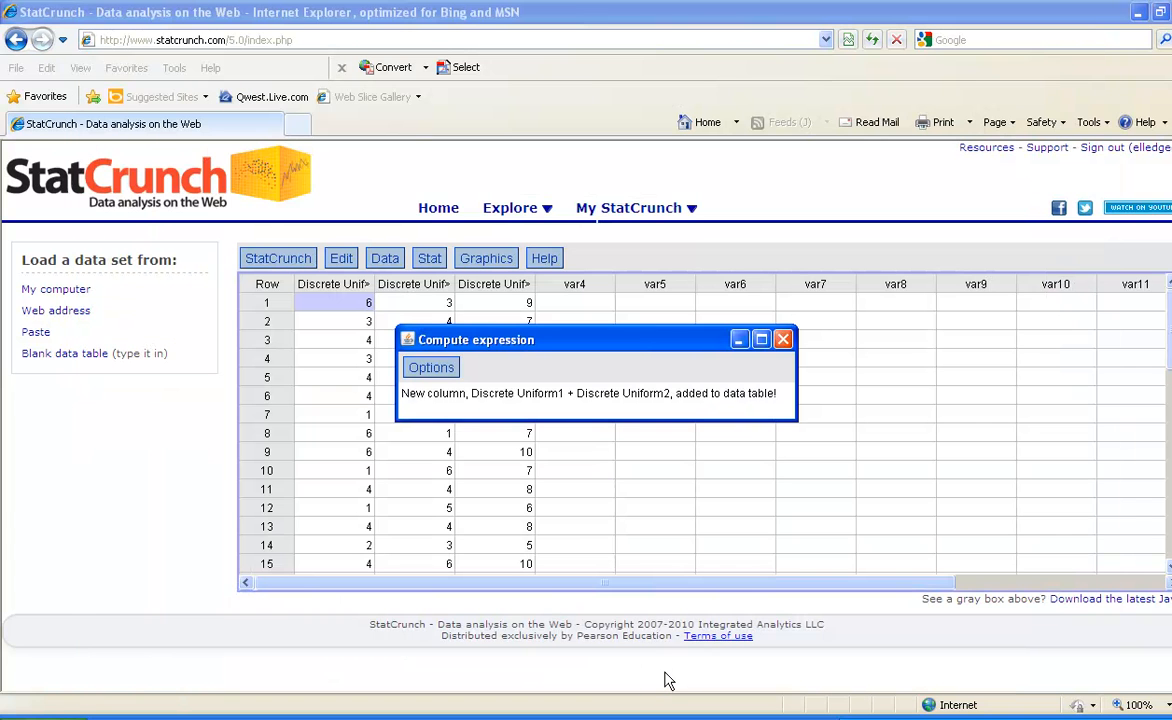
pyautogui.click(784, 341)
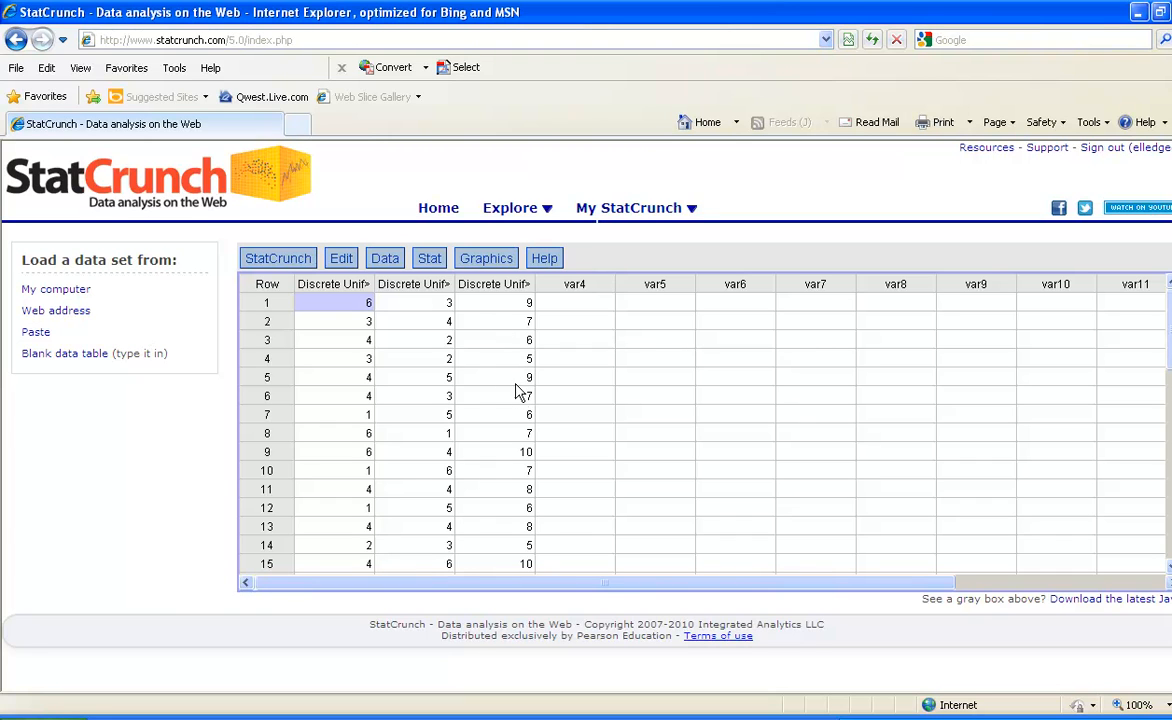
# - Calculate a frequency table for the Discrete Uniform1 + Discrete Uniform2 column
pyautogui.click(429, 259)
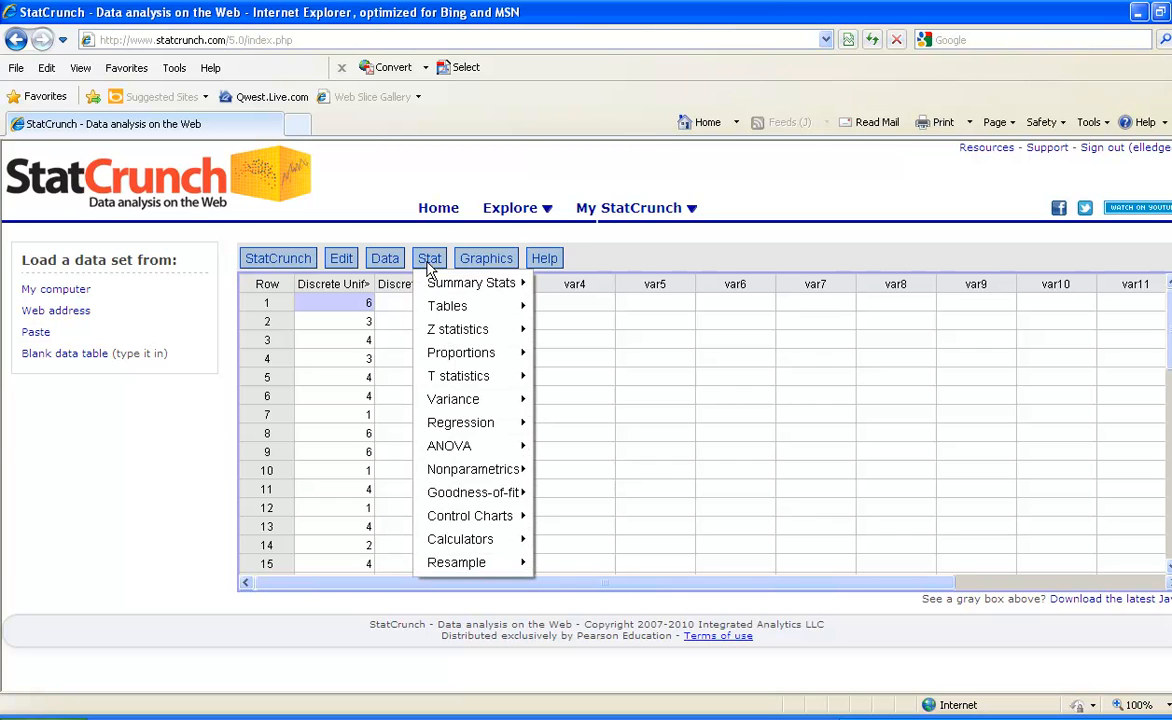
pyautogui.moveTo(459, 316)
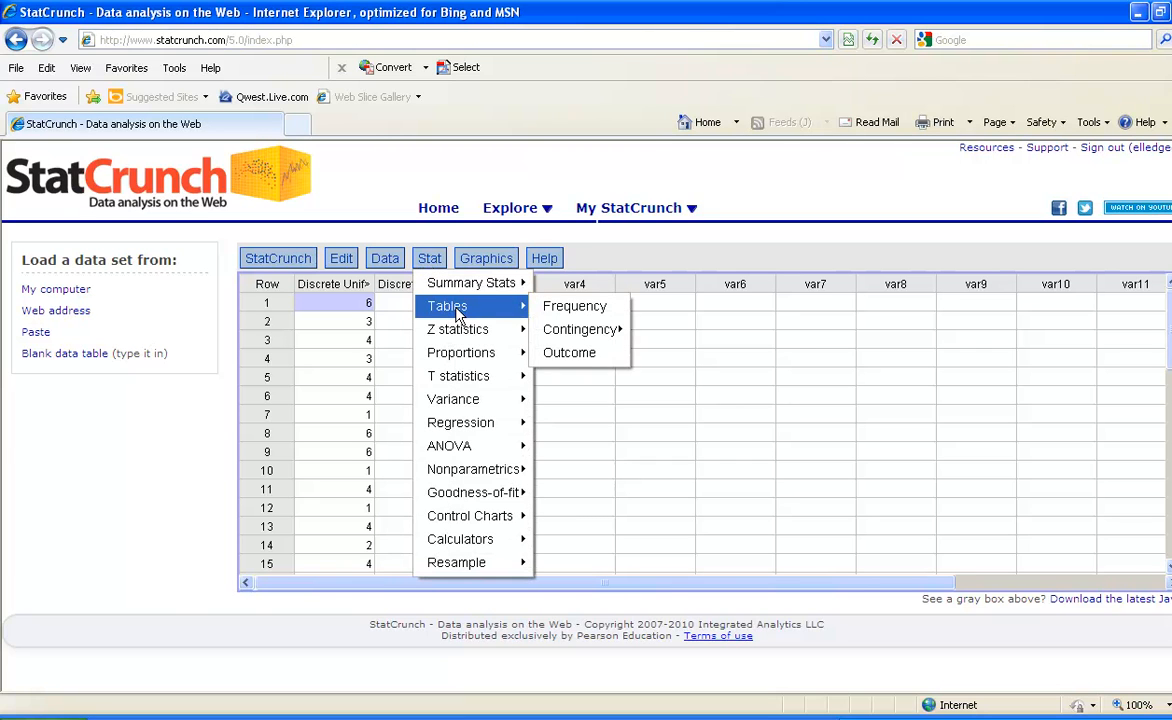
pyautogui.click(575, 308)
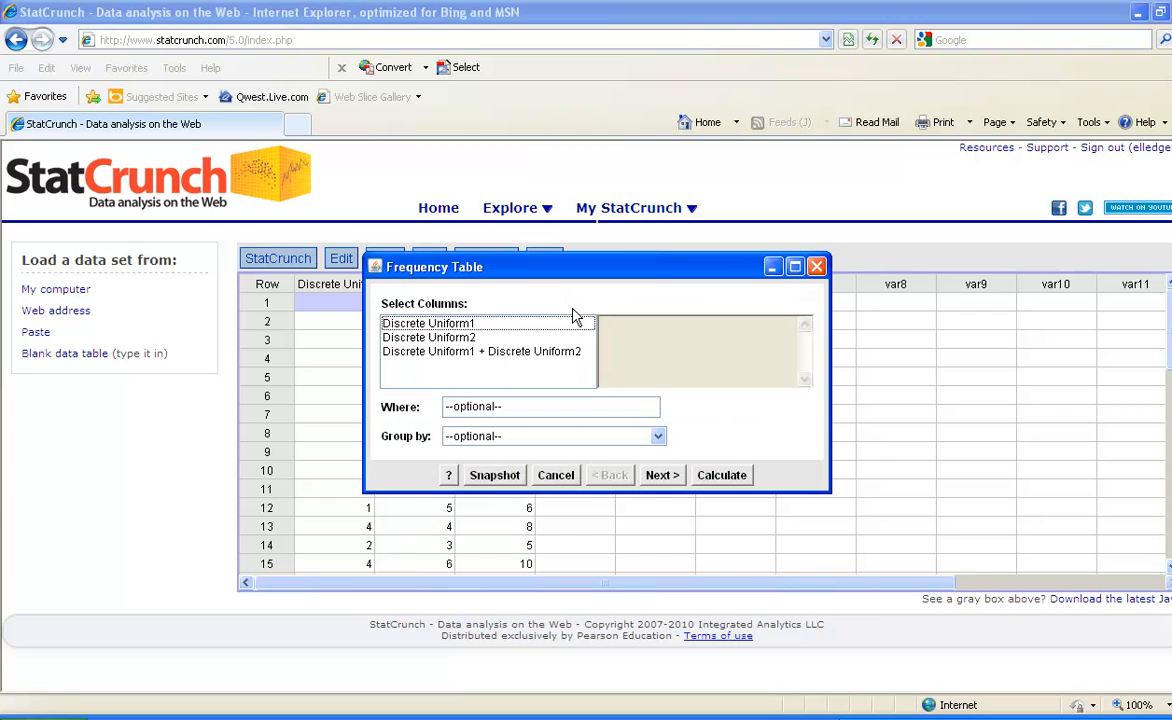
pyautogui.click(505, 360)
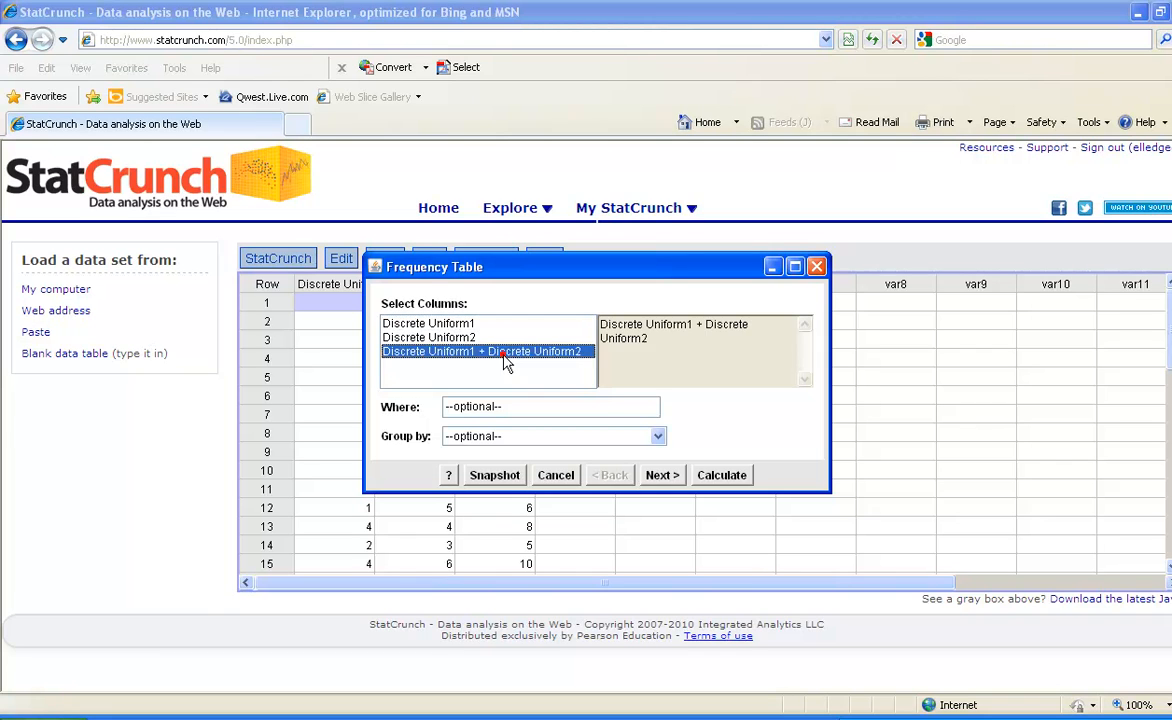
pyautogui.click(716, 480)
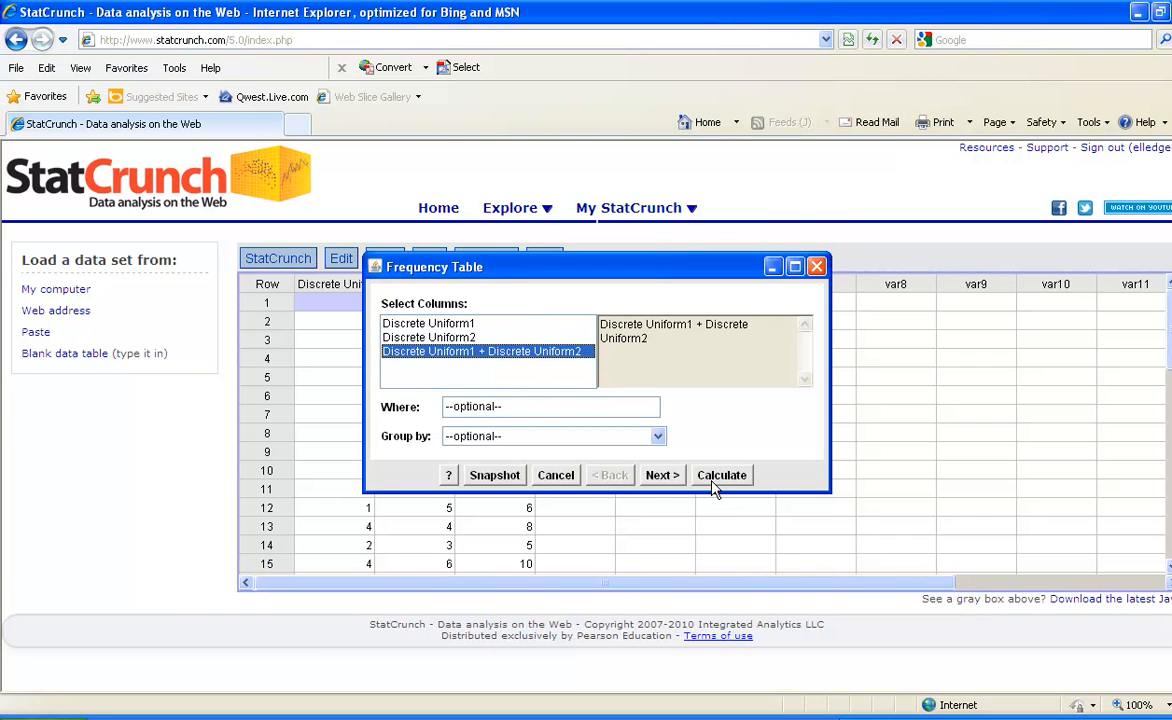